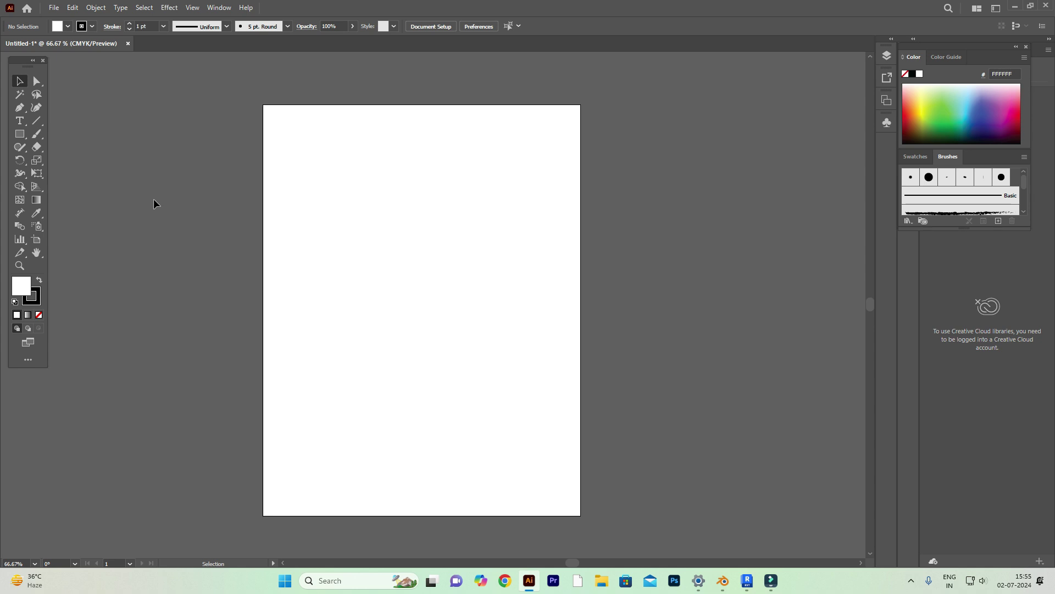
# Draw a wide rectangle about 350 by 119 pt in the upper part of the artboard
pyautogui.click(26, 137)
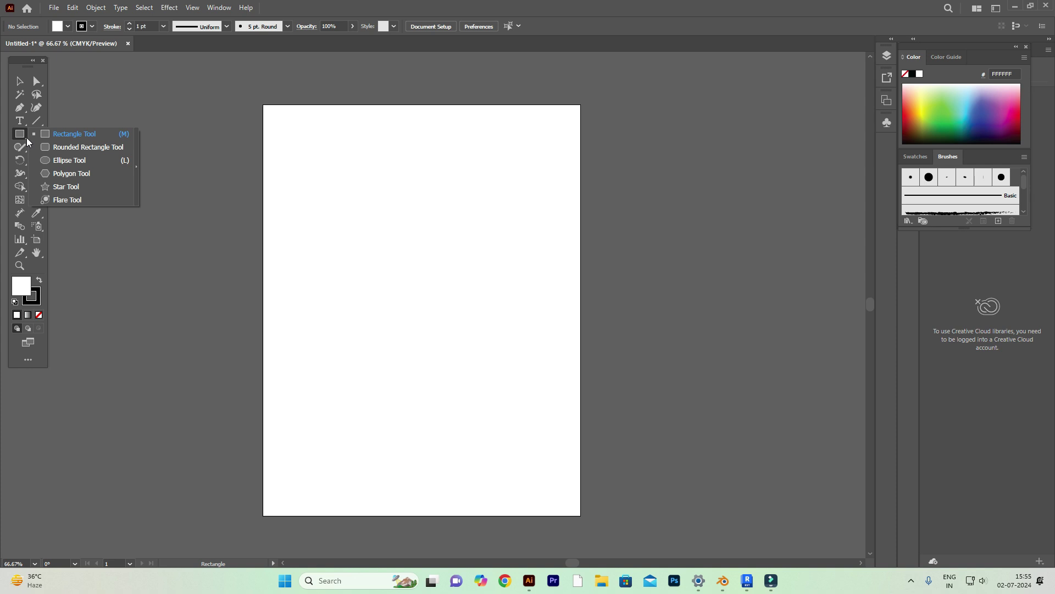
pyautogui.click(84, 133)
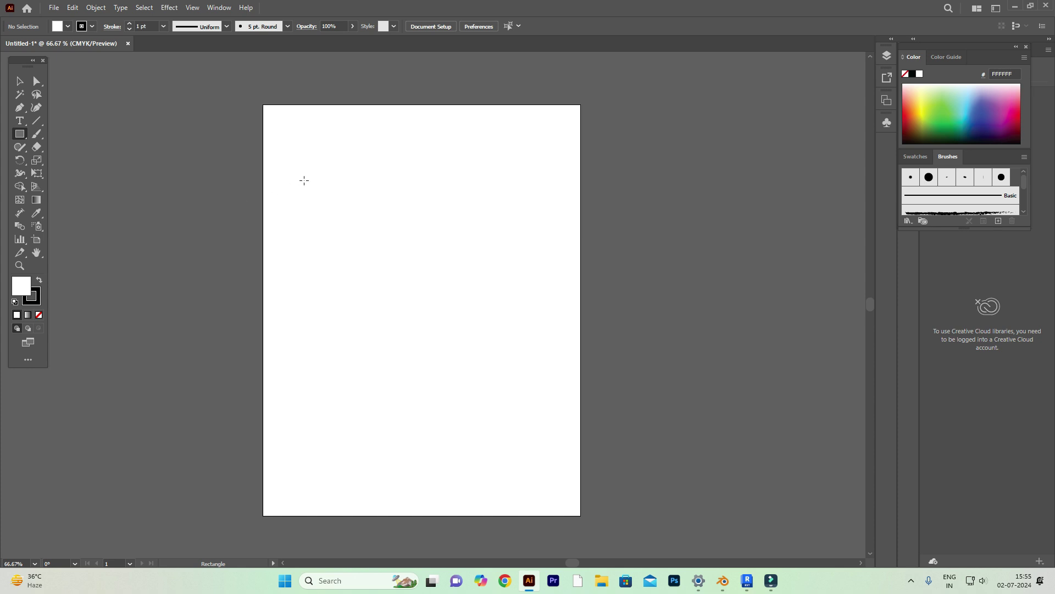
pyautogui.moveTo(302, 179); pyautogui.dragTo(483, 240)
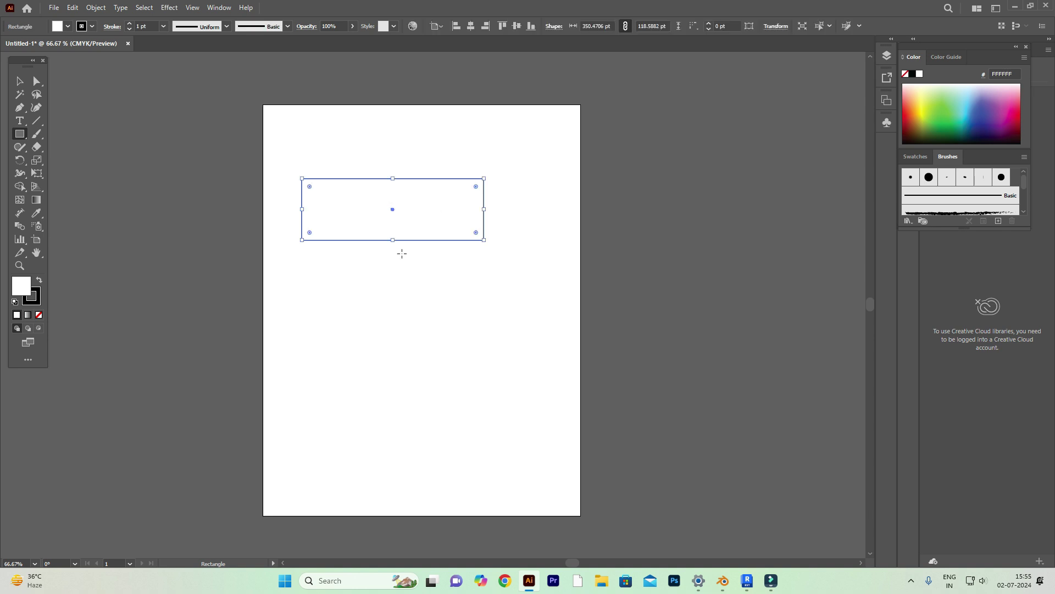
# Try creating a second rectangle with an exact width of 568 pt and height of 582 pt
pyautogui.click(381, 283)
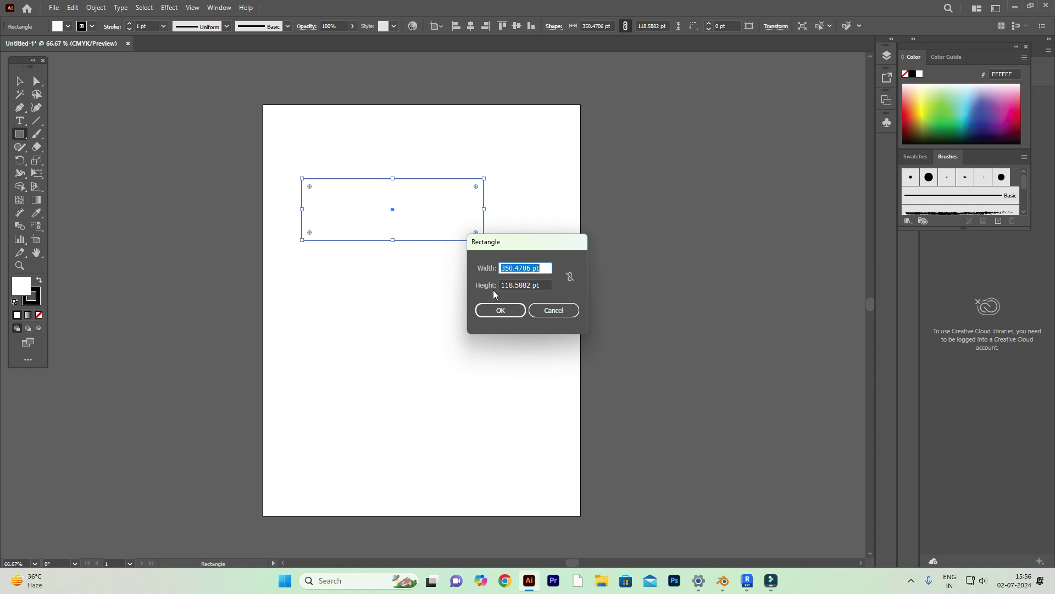
pyautogui.moveTo(540, 268); pyautogui.dragTo(501, 271)
pyautogui.press('BackSpace')
pyautogui.write('568')
pyautogui.click(508, 285)
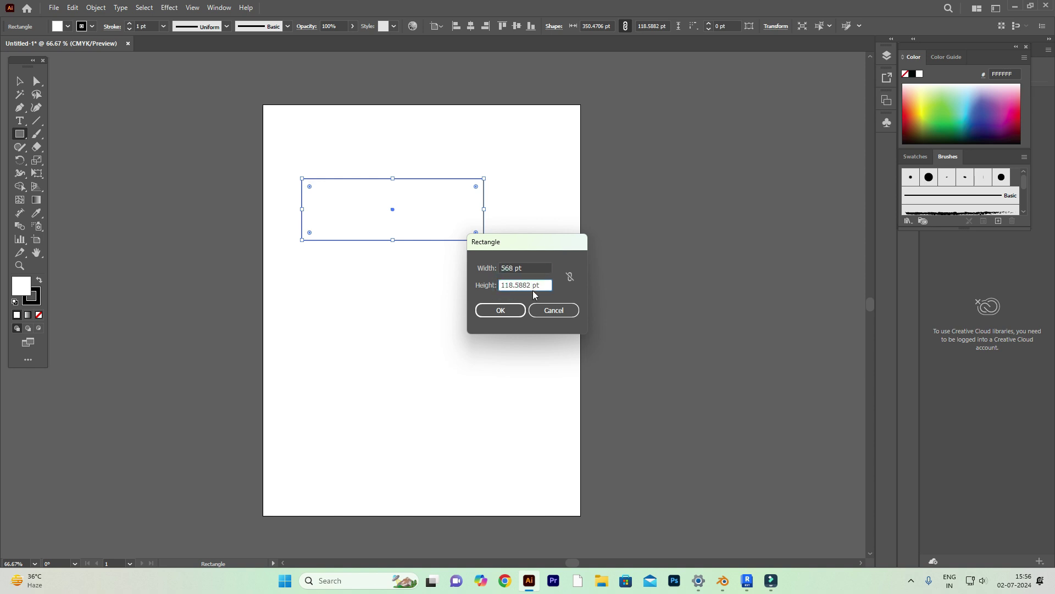
pyautogui.moveTo(539, 284); pyautogui.dragTo(473, 276)
pyautogui.press('BackSpace')
pyautogui.write('582')
pyautogui.press('Return')
pyautogui.scroll(-2, 473, 276)
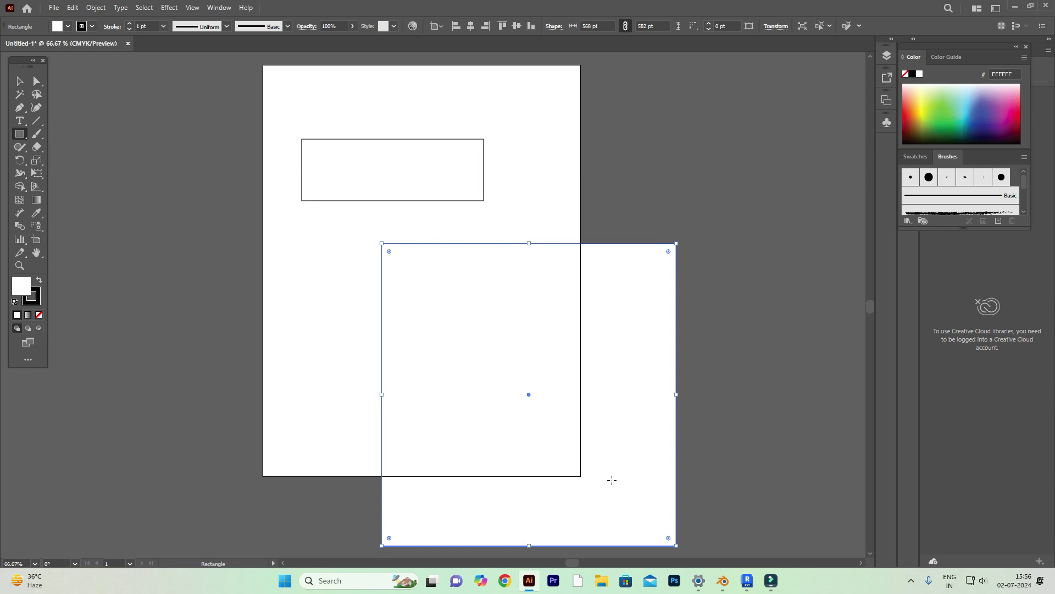
pyautogui.press('ctrl')
pyautogui.hotkey('ctrl', 'z')
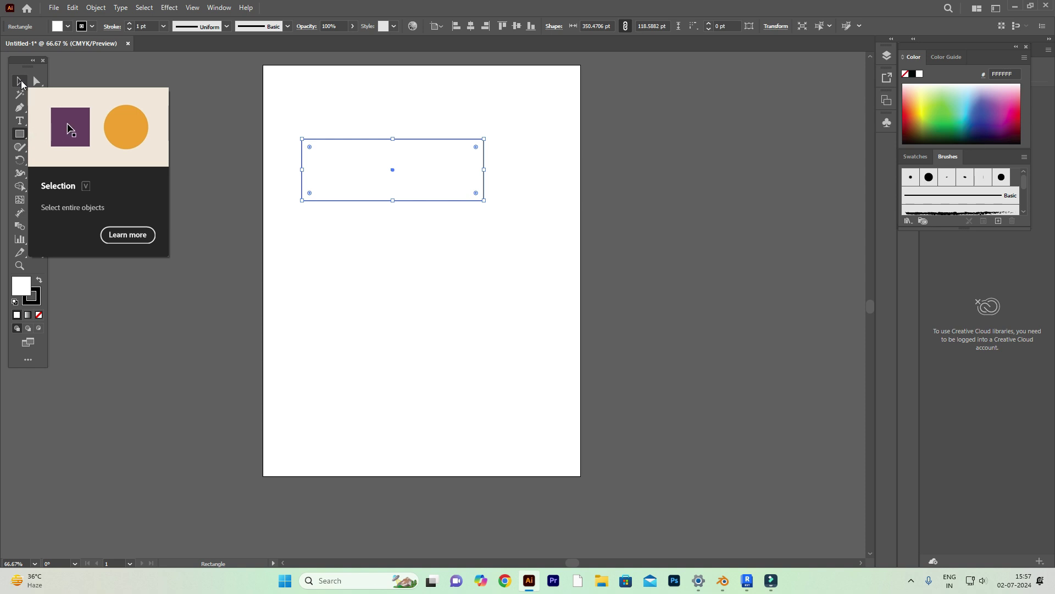
# Deselect the wide rectangle and select it again with the Selection tool
pyautogui.click(20, 81)
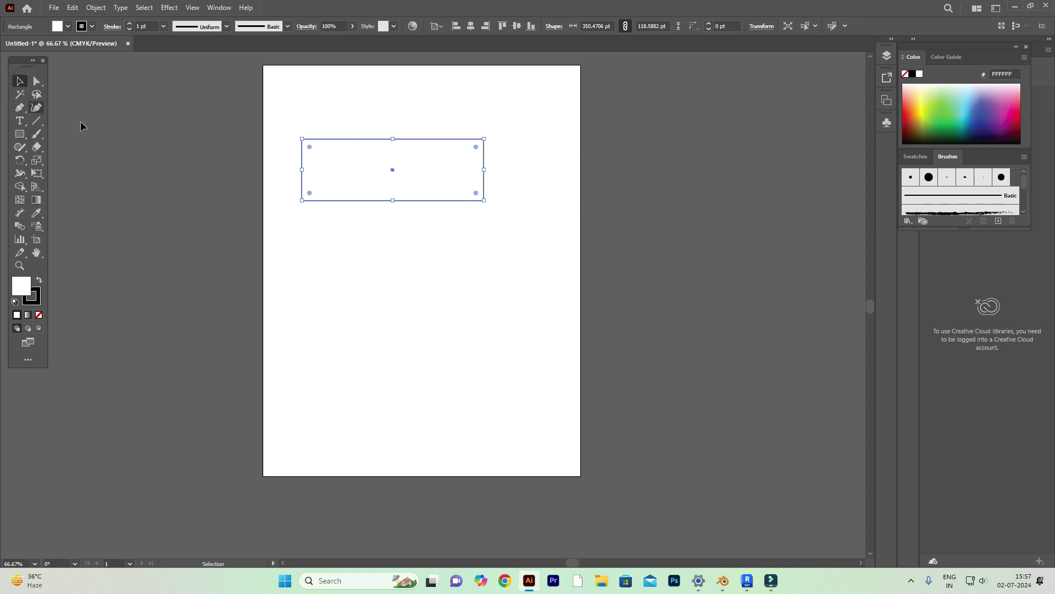
pyautogui.click(129, 134)
pyautogui.click(204, 146)
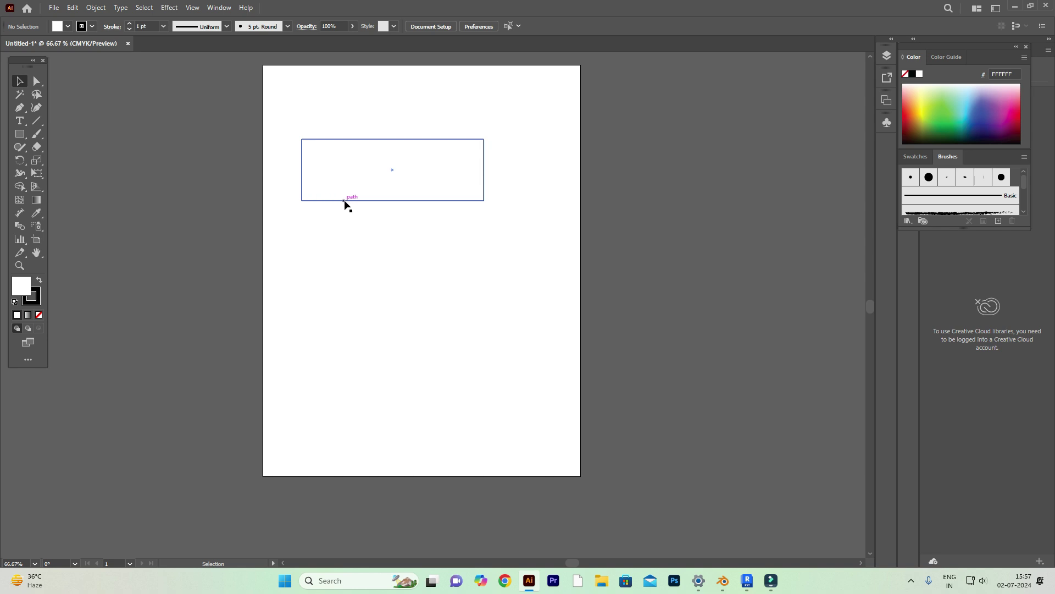
pyautogui.click(424, 201)
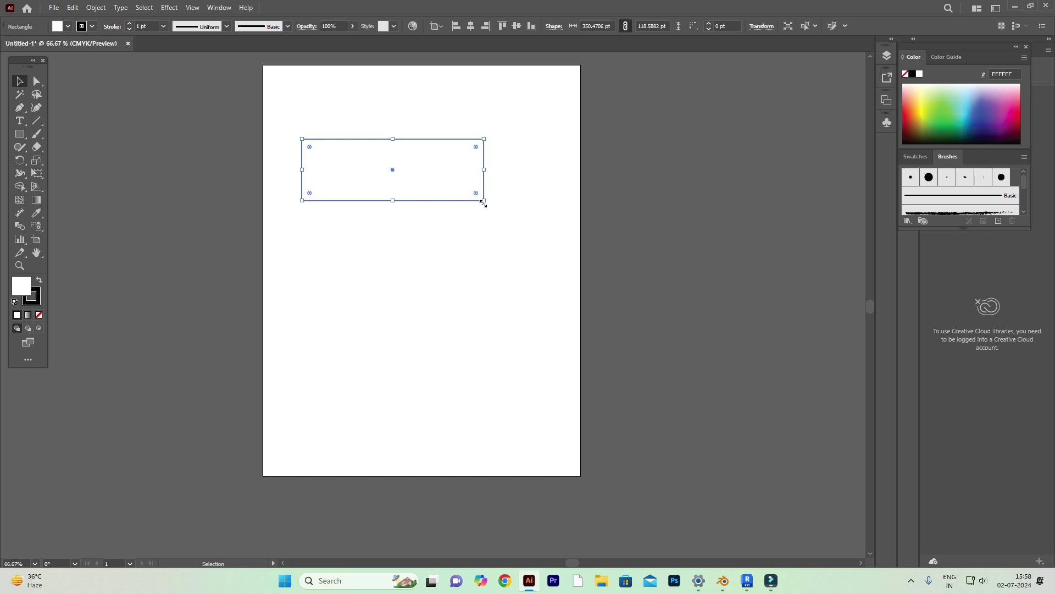
# Draw a square with sides of about 124 pt below the wide rectangle
pyautogui.click(20, 134)
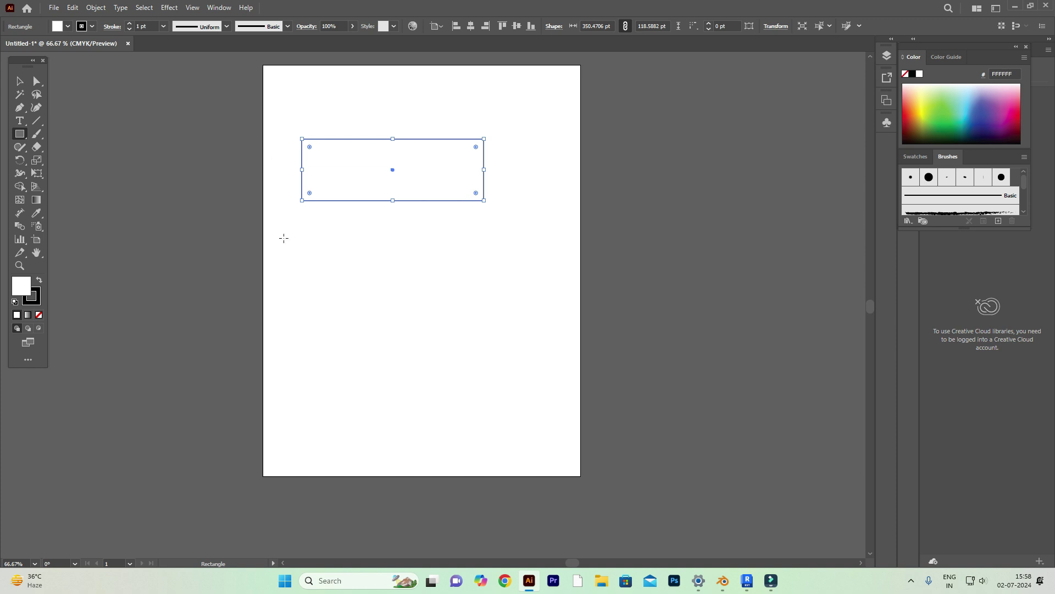
pyautogui.moveTo(333, 262); pyautogui.dragTo(427, 324)
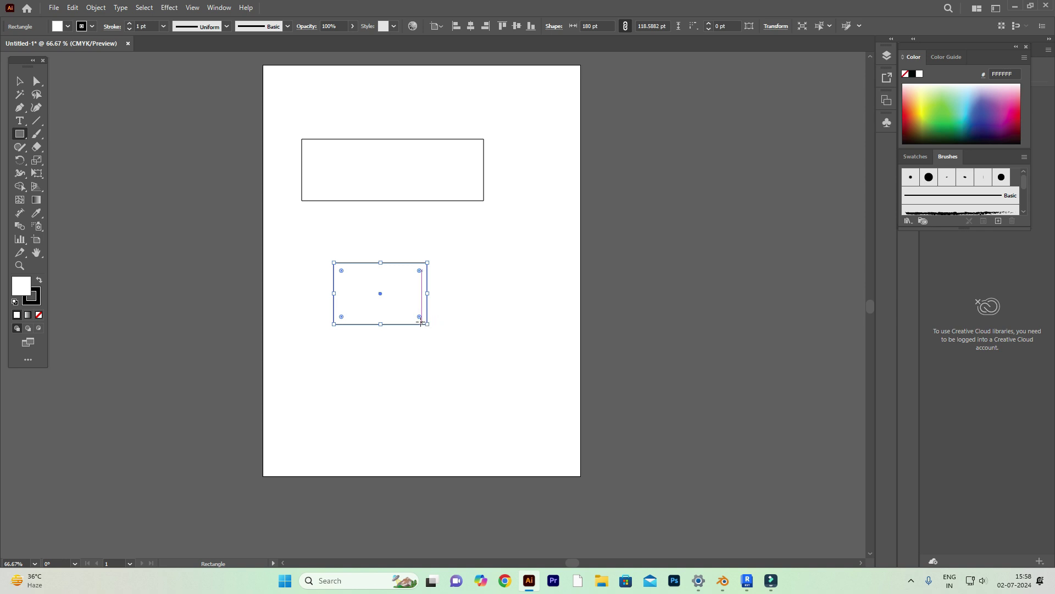
pyautogui.hotkey('ctrl', 'z')
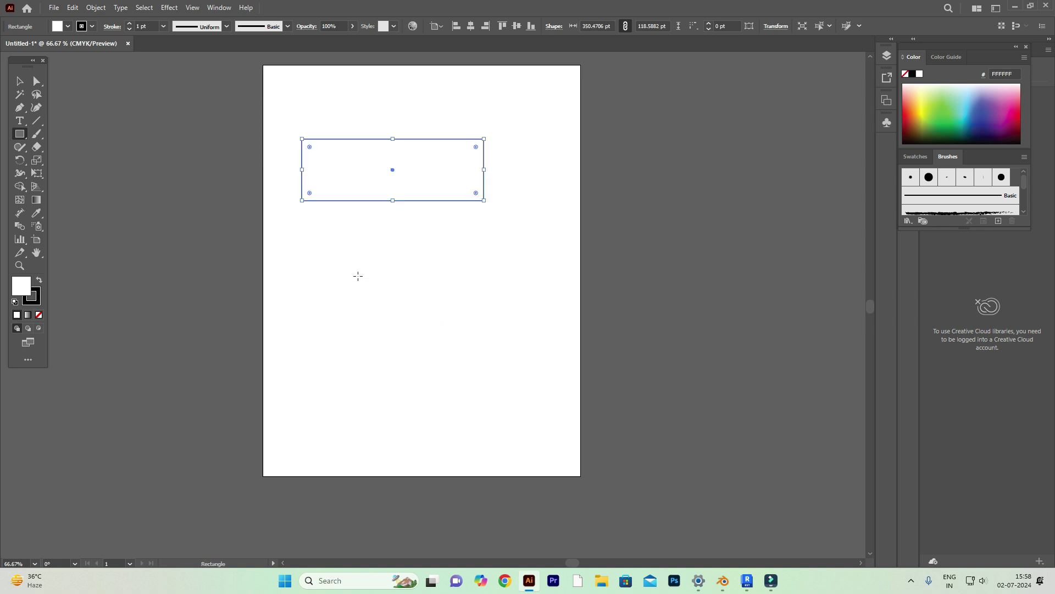
pyautogui.moveTo(356, 274); pyautogui.dragTo(400, 339)
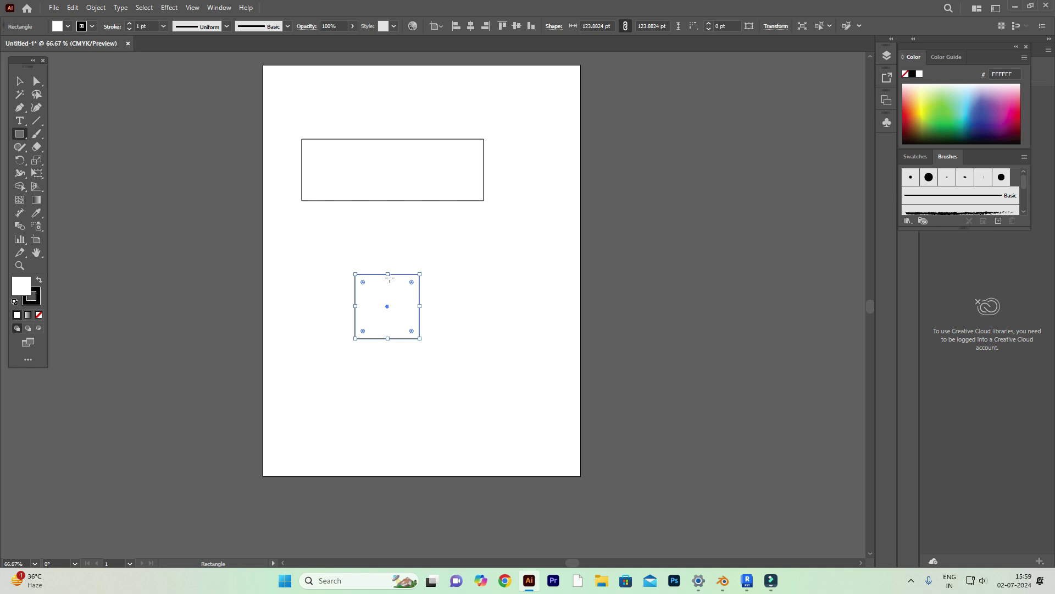
pyautogui.click(20, 81)
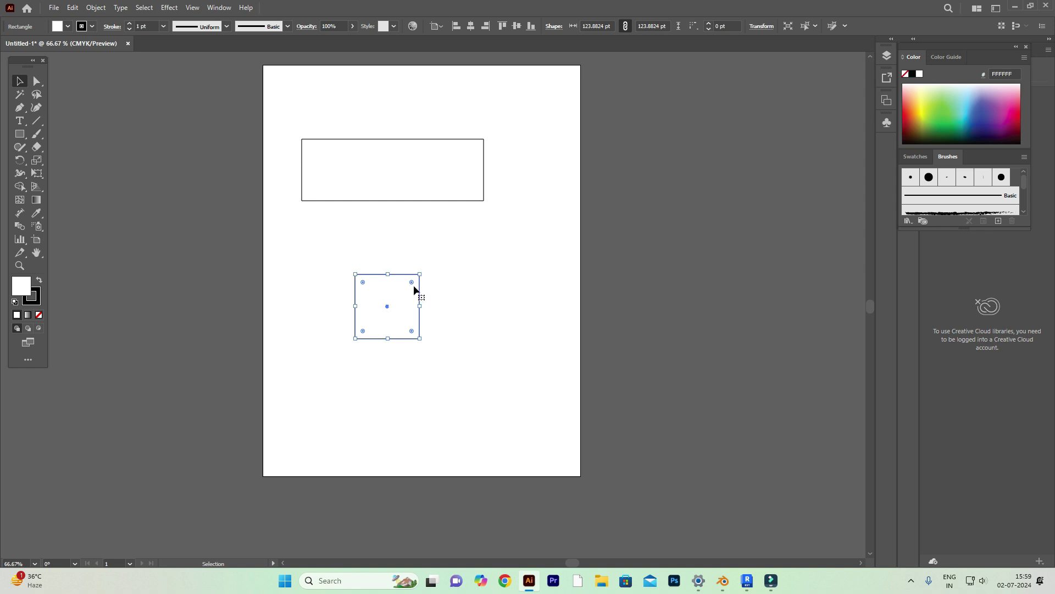
# Enlarge the wide rectangle to about 458 by 226 pt and move it slightly up the artboard
pyautogui.click(404, 201)
pyautogui.moveTo(393, 202); pyautogui.dragTo(394, 257)
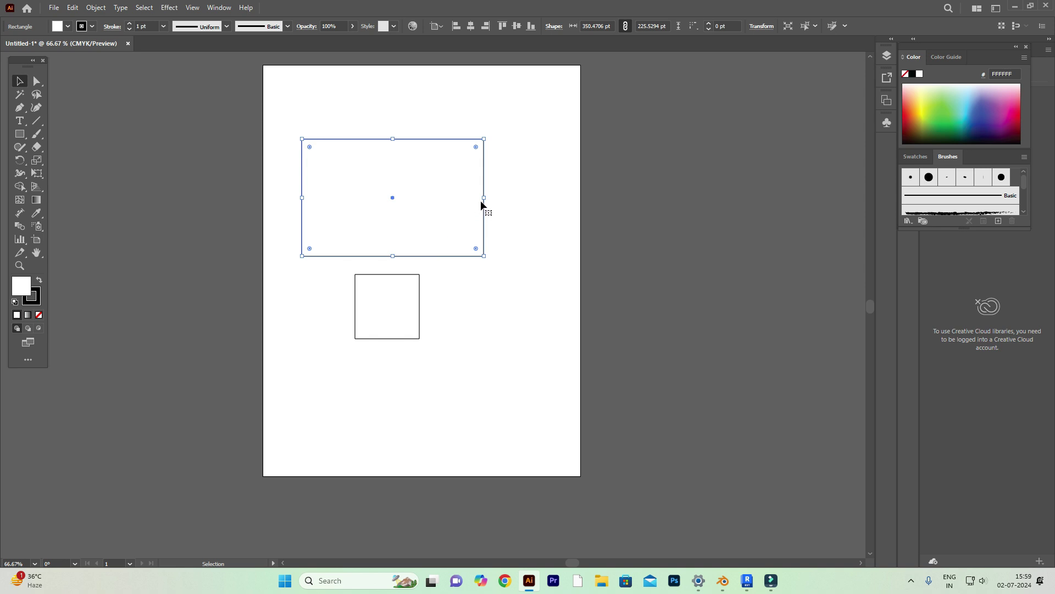
pyautogui.moveTo(486, 199); pyautogui.dragTo(540, 198)
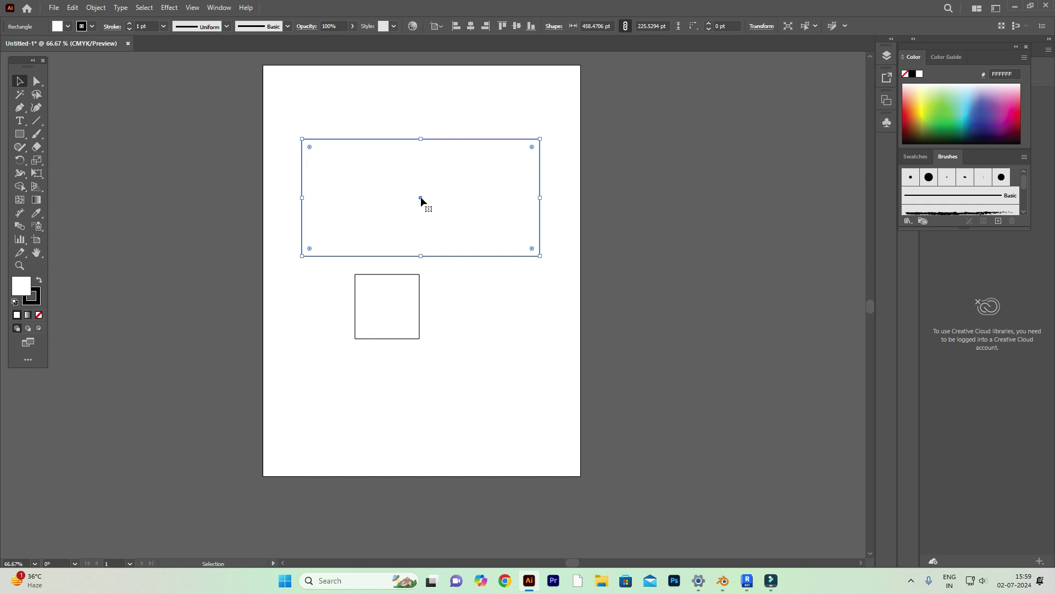
pyautogui.moveTo(421, 199)
pyautogui.mouseDown()
pyautogui.moveTo(398, 217)
pyautogui.moveTo(370, 179)
pyautogui.moveTo(397, 132)
pyautogui.moveTo(444, 146)
pyautogui.moveTo(425, 369)
pyautogui.moveTo(407, 382)
pyautogui.moveTo(420, 290)
pyautogui.moveTo(400, 137)
pyautogui.moveTo(437, 142)
pyautogui.moveTo(441, 188)
pyautogui.moveTo(420, 284)
pyautogui.moveTo(401, 136)
pyautogui.moveTo(423, 143)
pyautogui.moveTo(426, 182)
pyautogui.moveTo(408, 220)
pyautogui.moveTo(403, 157)
pyautogui.moveTo(429, 163)
pyautogui.moveTo(425, 179)
pyautogui.mouseUp()
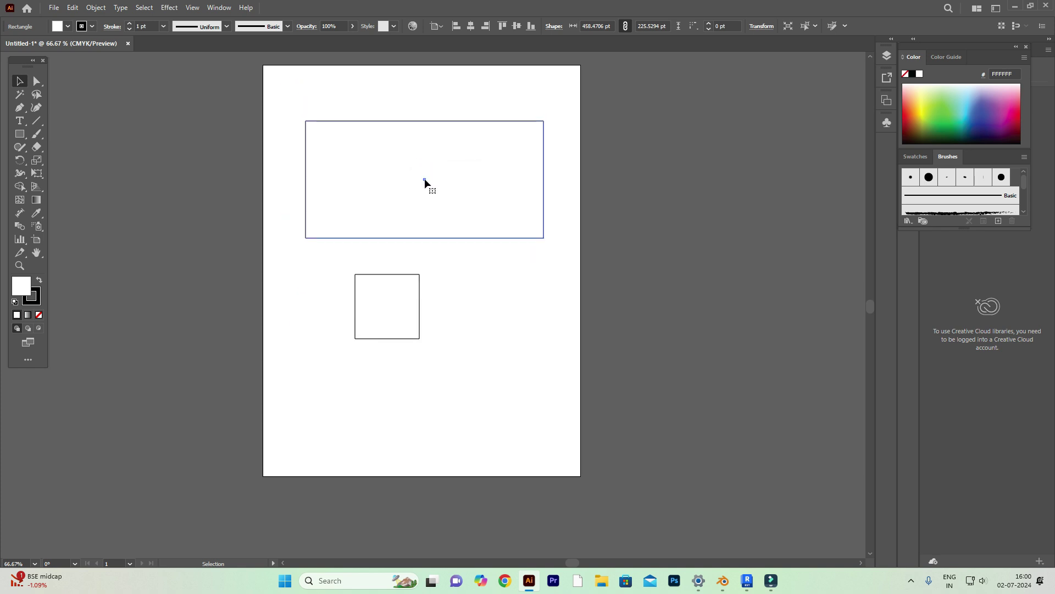
# Move the square farther down the artboard and delete the large rectangle above it
pyautogui.click(387, 300)
pyautogui.moveTo(387, 305); pyautogui.dragTo(374, 335)
pyautogui.click(383, 238)
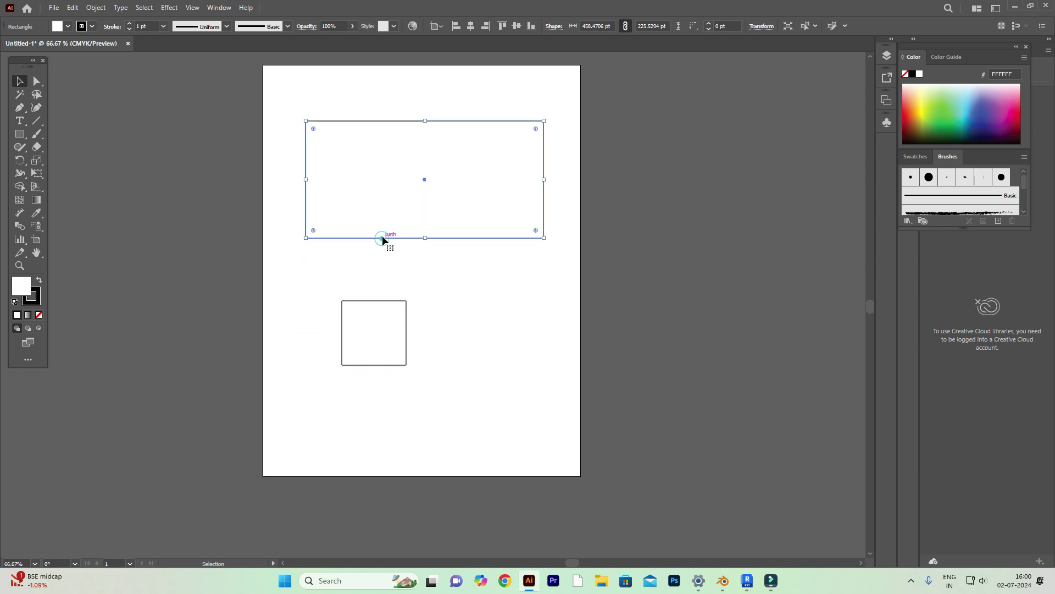
pyautogui.press('Delete')
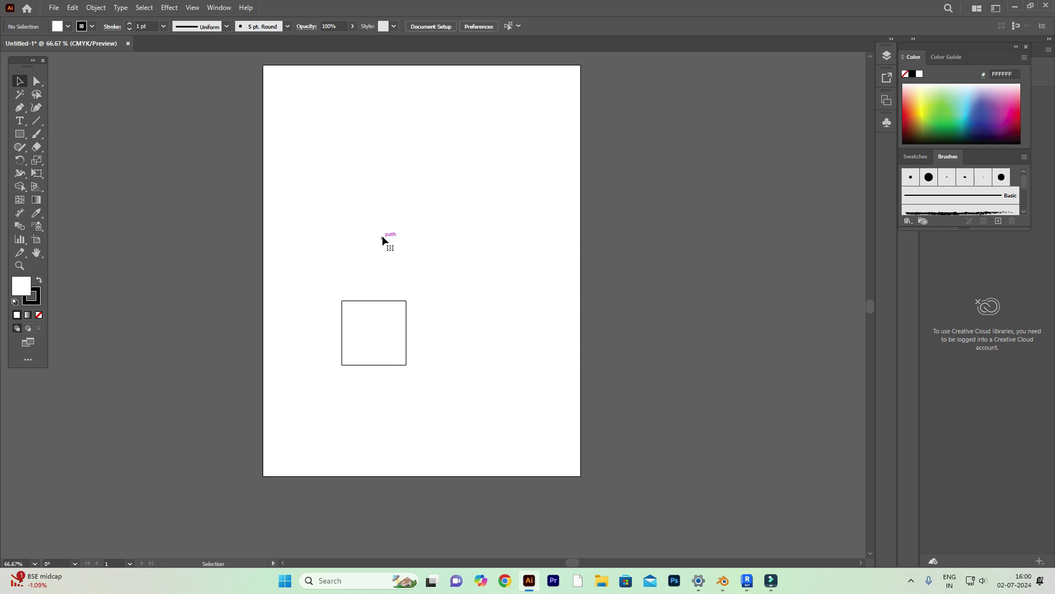
# Move the square to the artboard's upper-left area and scale it proportionally down to about 62 pt per side
pyautogui.click(371, 300)
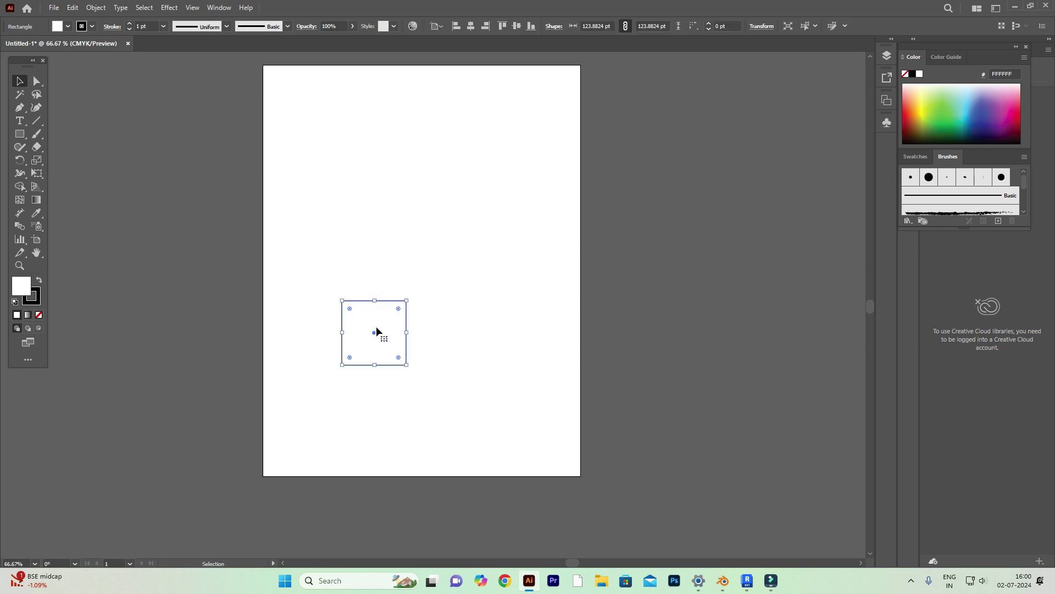
pyautogui.moveTo(375, 332); pyautogui.dragTo(323, 115)
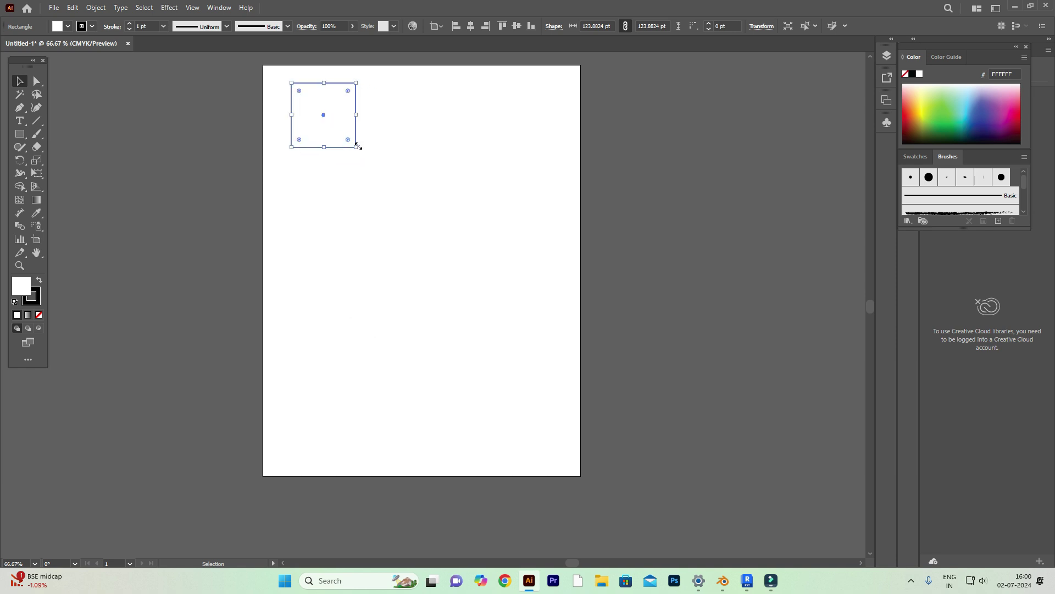
pyautogui.moveTo(356, 147); pyautogui.dragTo(343, 130)
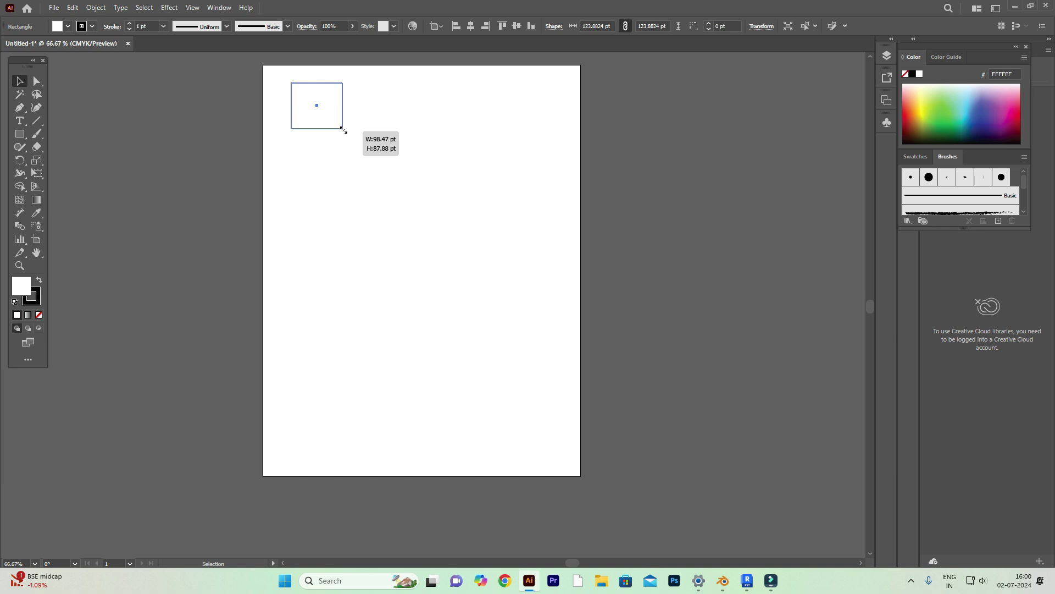
pyautogui.moveTo(343, 131); pyautogui.dragTo(324, 115)
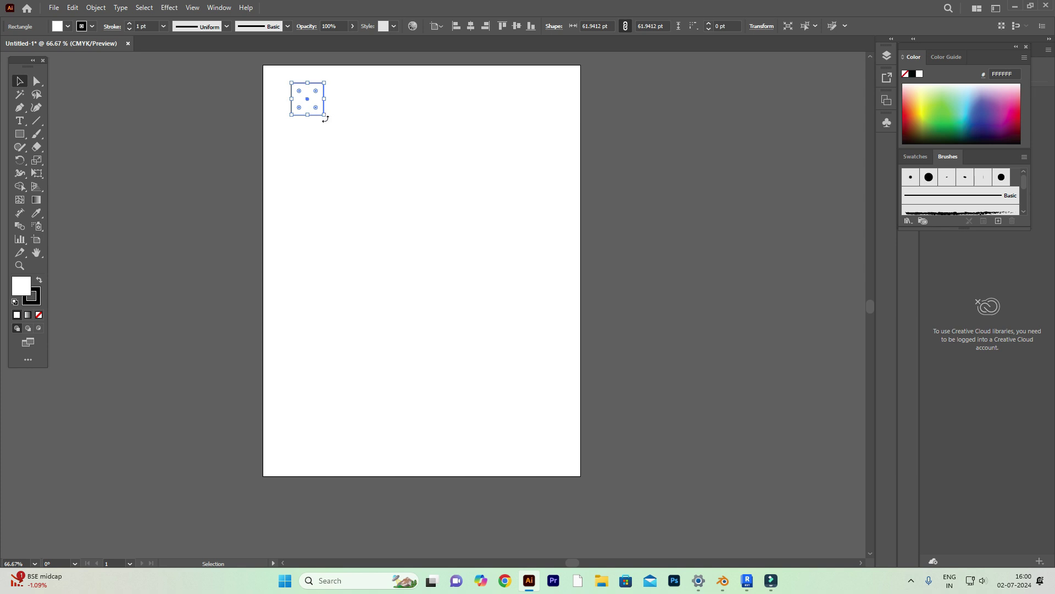
pyautogui.moveTo(307, 97); pyautogui.dragTo(388, 185)
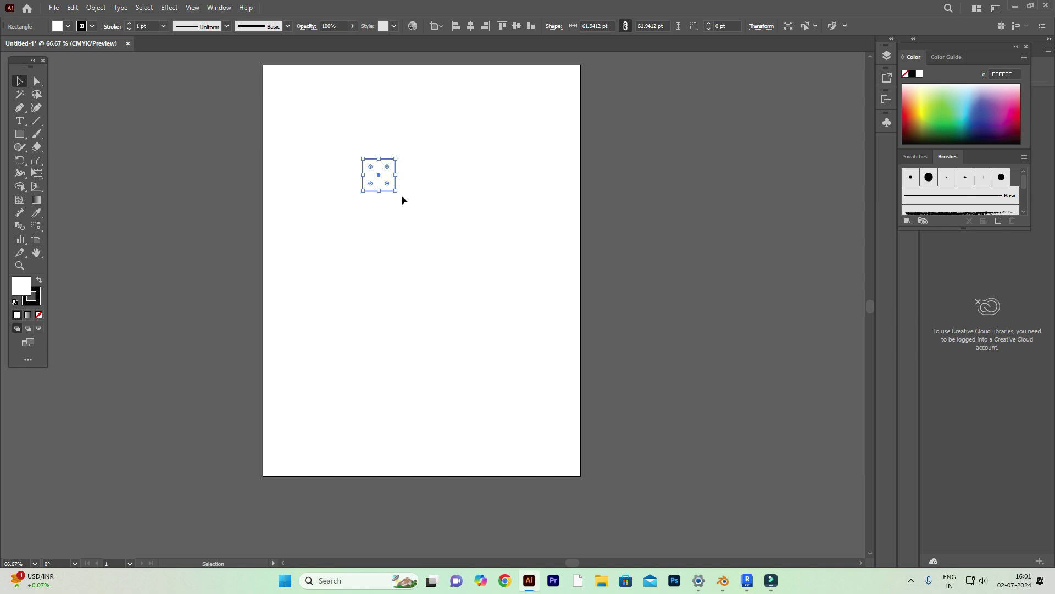
pyautogui.moveTo(399, 193)
pyautogui.mouseDown()
pyautogui.moveTo(368, 202)
pyautogui.moveTo(356, 183)
pyautogui.moveTo(365, 152)
pyautogui.moveTo(379, 146)
pyautogui.moveTo(393, 166)
pyautogui.moveTo(391, 191)
pyautogui.moveTo(379, 198)
pyautogui.moveTo(354, 174)
pyautogui.moveTo(366, 154)
pyautogui.moveTo(388, 161)
pyautogui.moveTo(393, 189)
pyautogui.moveTo(382, 197)
pyautogui.moveTo(407, 169)
pyautogui.moveTo(415, 135)
pyautogui.mouseUp()
pyautogui.moveTo(399, 190)
pyautogui.mouseDown()
pyautogui.moveTo(360, 187)
pyautogui.moveTo(365, 159)
pyautogui.moveTo(391, 161)
pyautogui.moveTo(401, 178)
pyautogui.moveTo(393, 183)
pyautogui.mouseUp()
pyautogui.hotkey('ctrl', 'z')
# Place the square near the artboard's upper-left corner and put a horizontally aligned copy about 70 pt to its right
pyautogui.moveTo(380, 174); pyautogui.dragTo(334, 115)
pyautogui.moveTo(295, 94); pyautogui.dragTo(291, 93)
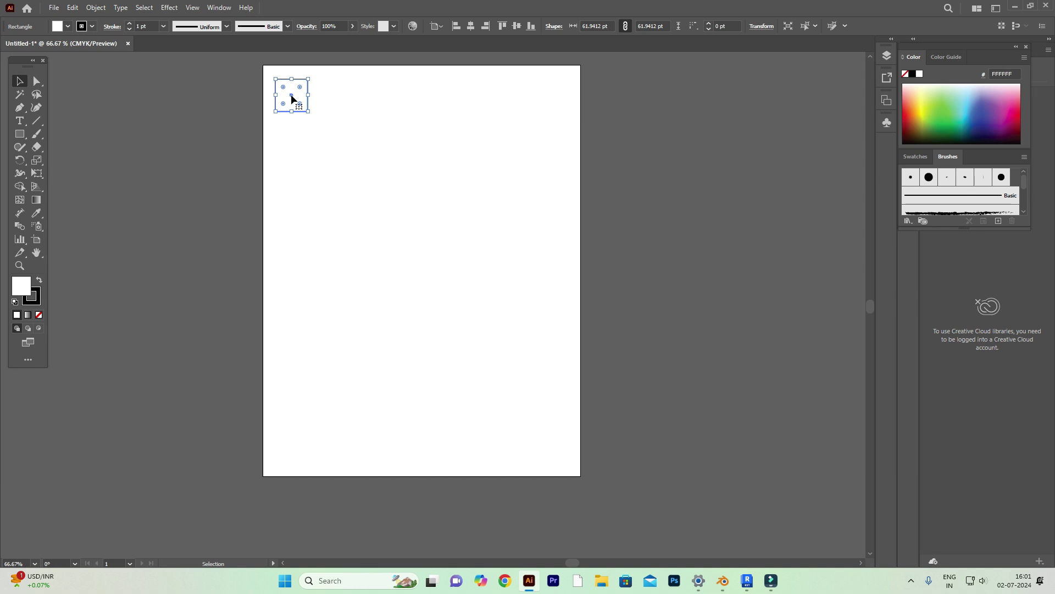
pyautogui.moveTo(291, 95); pyautogui.dragTo(329, 95)
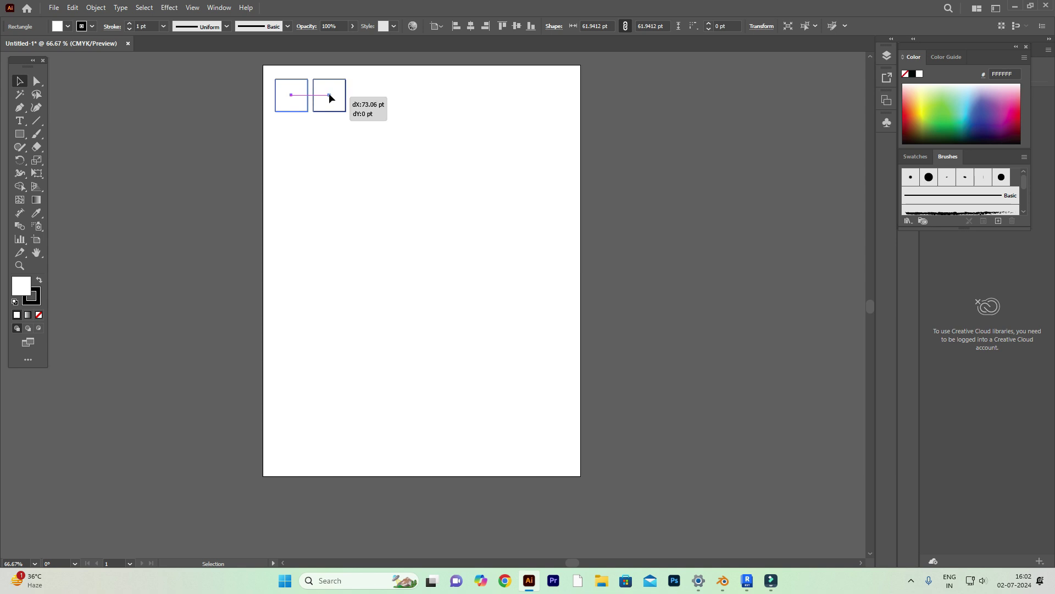
pyautogui.moveTo(329, 95); pyautogui.dragTo(327, 95)
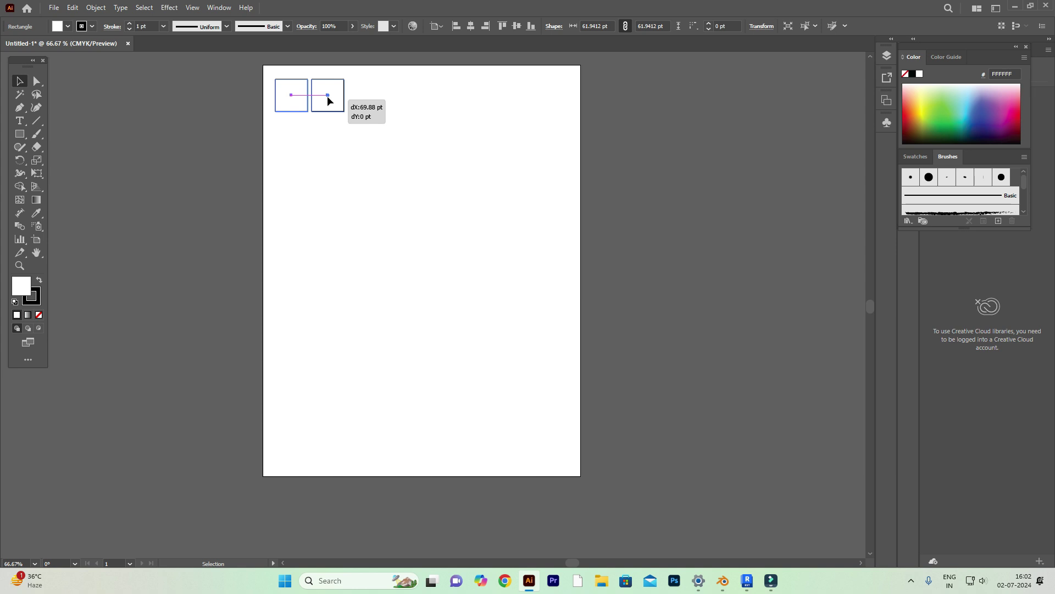
pyautogui.moveTo(328, 96); pyautogui.dragTo(328, 96)
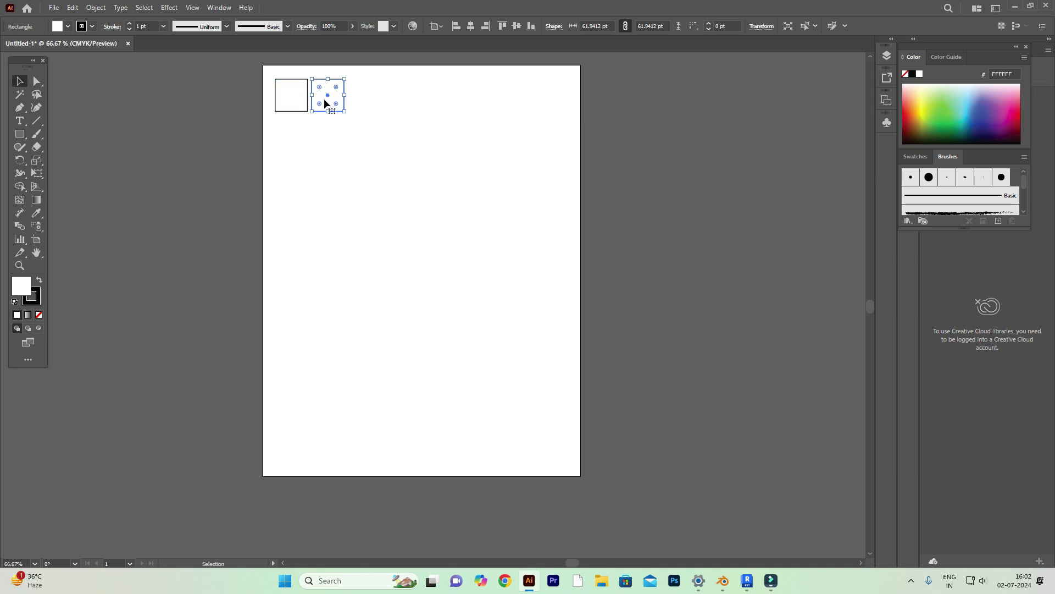
pyautogui.click(315, 121)
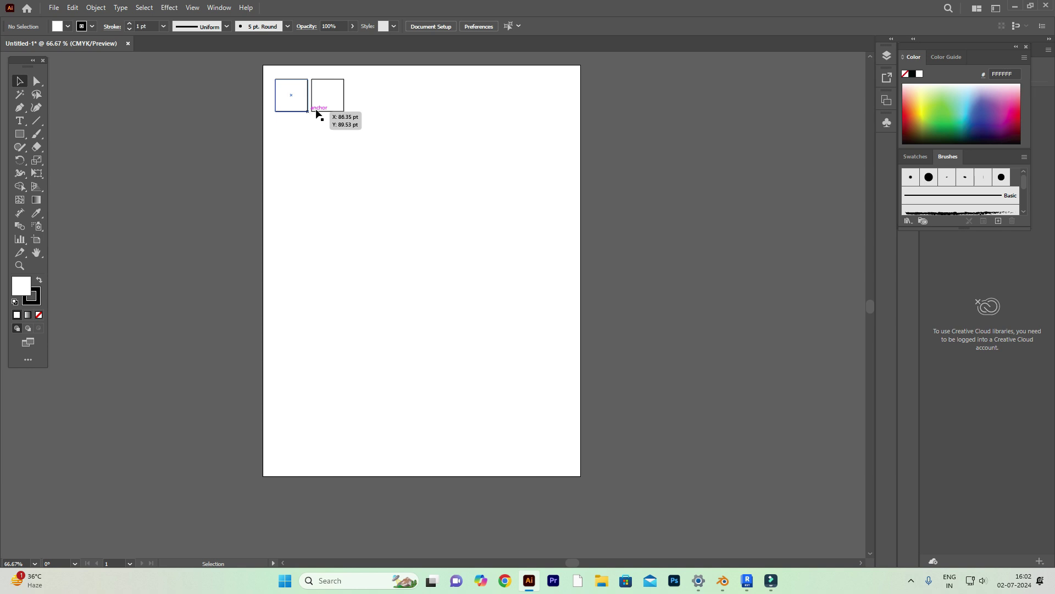
# Repeat the duplication of the copied square five times to extend the evenly spaced row to the right
pyautogui.press('ctrl')
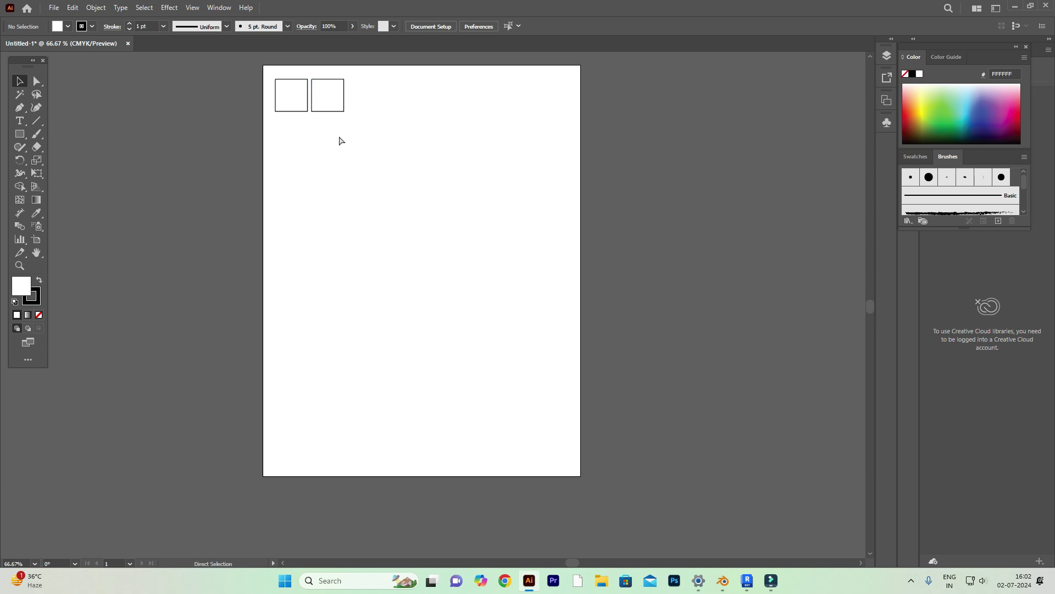
pyautogui.click(334, 105)
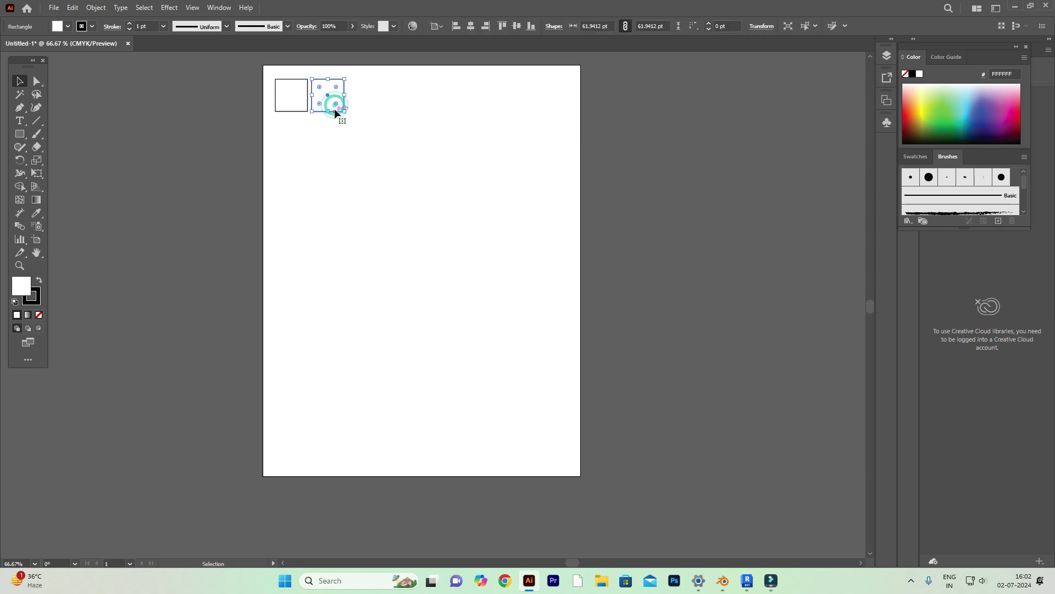
pyautogui.hotkey('ctrl', 'd')
pyautogui.hotkey('ctrl', 'd')
pyautogui.hotkey('ctrl', 'd')
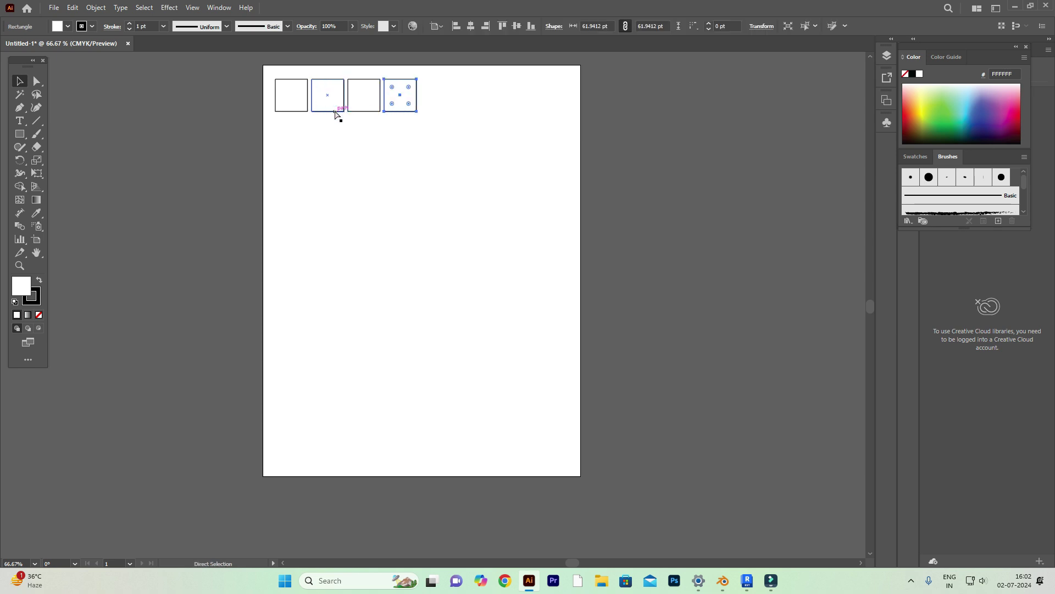
pyautogui.hotkey('ctrl', 'd')
pyautogui.hotkey('ctrl', 'd')
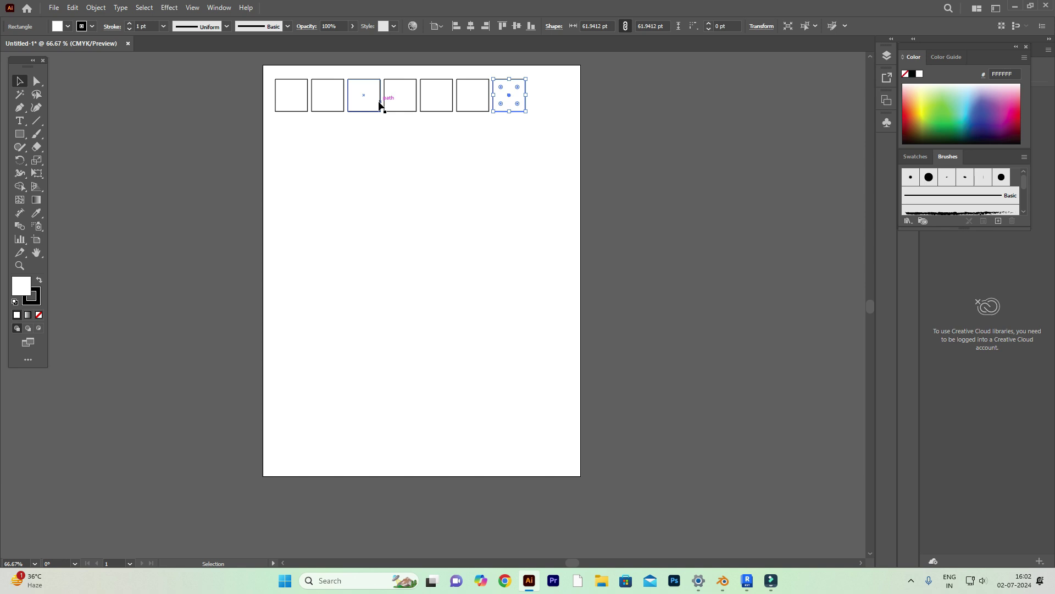
# Undo the last two repeated square duplications at the end of the row
pyautogui.press('ctrl')
pyautogui.hotkey('ctrl', 'z')
pyautogui.hotkey('ctrl', 'z')
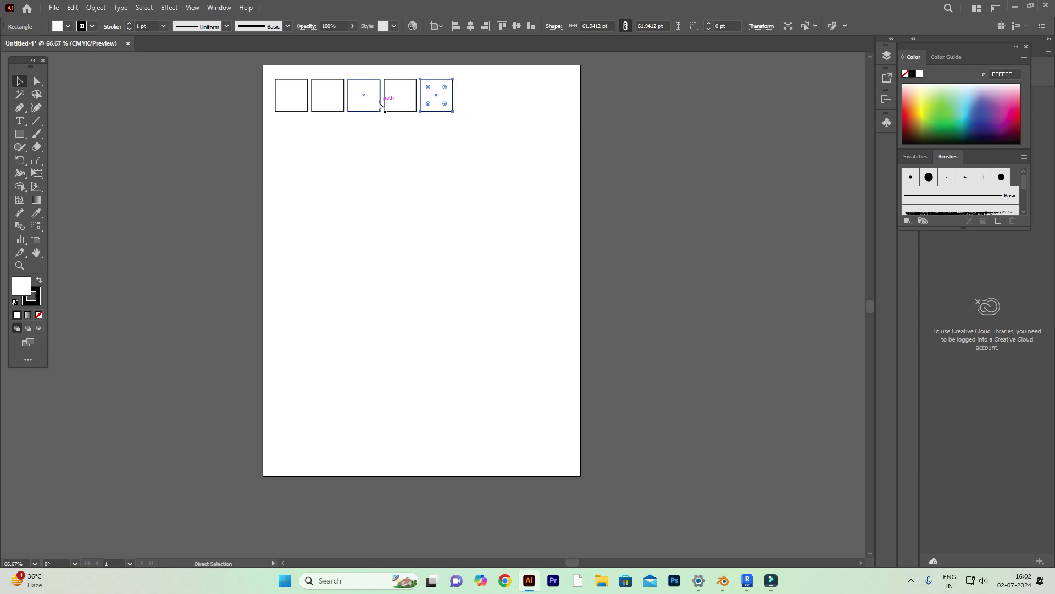
# Repeat the square duplication twice to extend the evenly spaced row to seven squares, and clear the selection
pyautogui.hotkey('ctrl', 'd')
pyautogui.hotkey('ctrl', 'd')
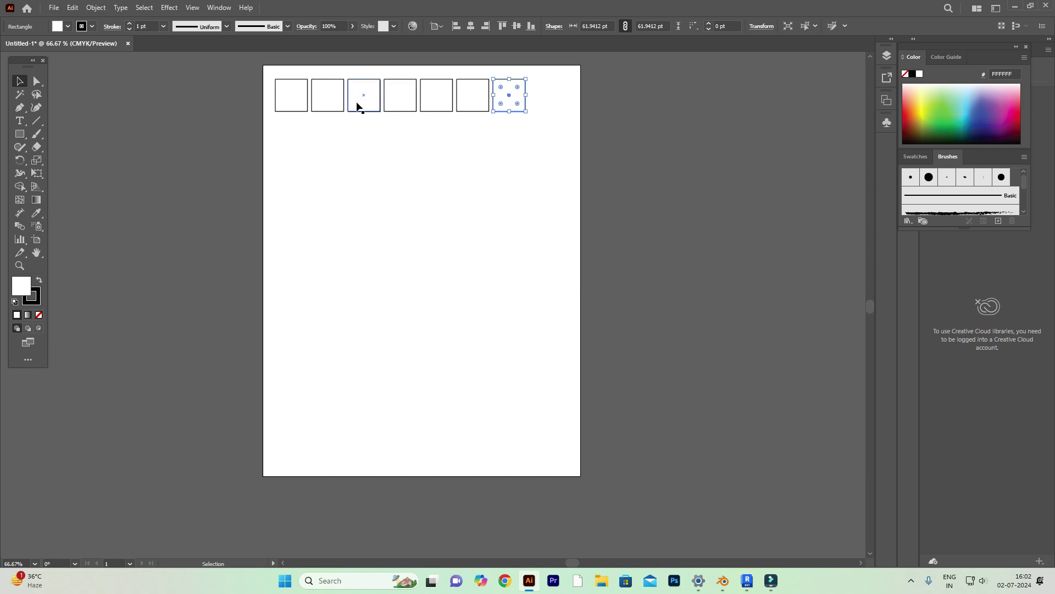
pyautogui.click(335, 143)
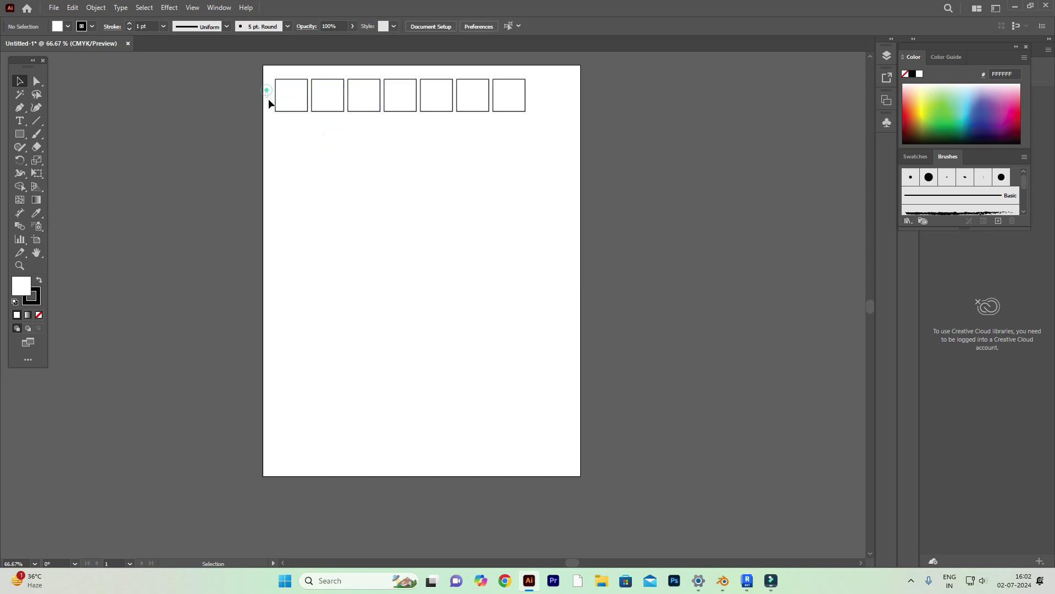
# Select the whole row of seven squares and move it up and slightly left, close to the artboard's top edge
pyautogui.moveTo(331, 109); pyautogui.dragTo(544, 103)
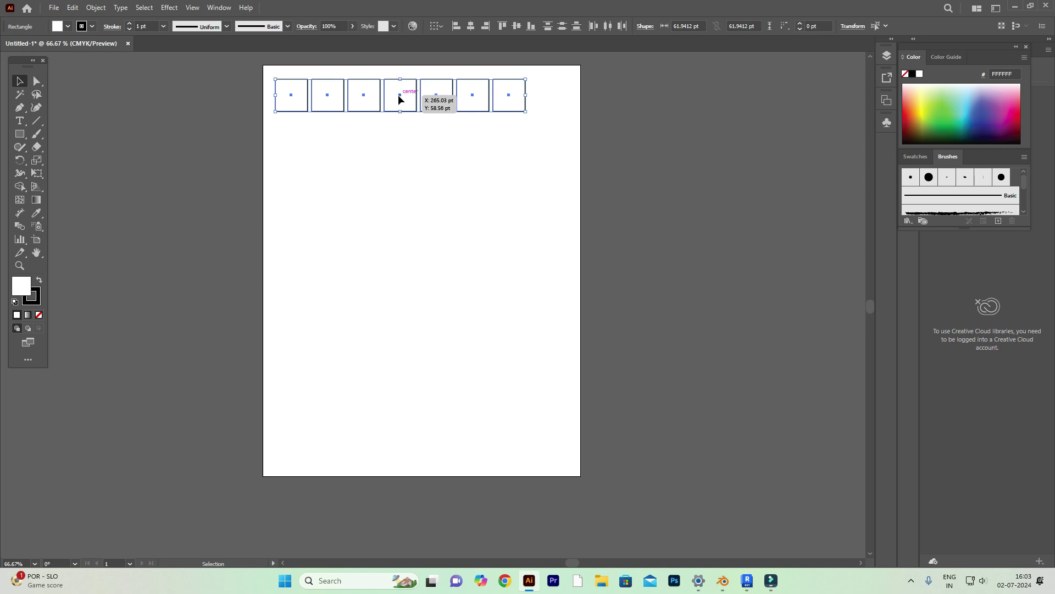
pyautogui.moveTo(398, 99); pyautogui.dragTo(395, 87)
pyautogui.click(360, 131)
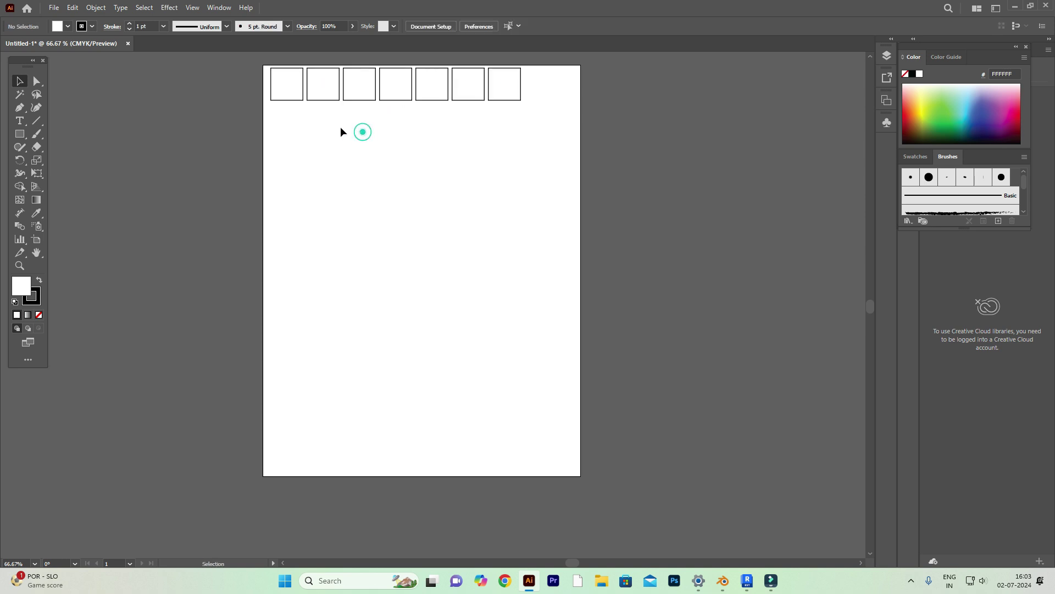
pyautogui.moveTo(273, 84); pyautogui.dragTo(297, 82)
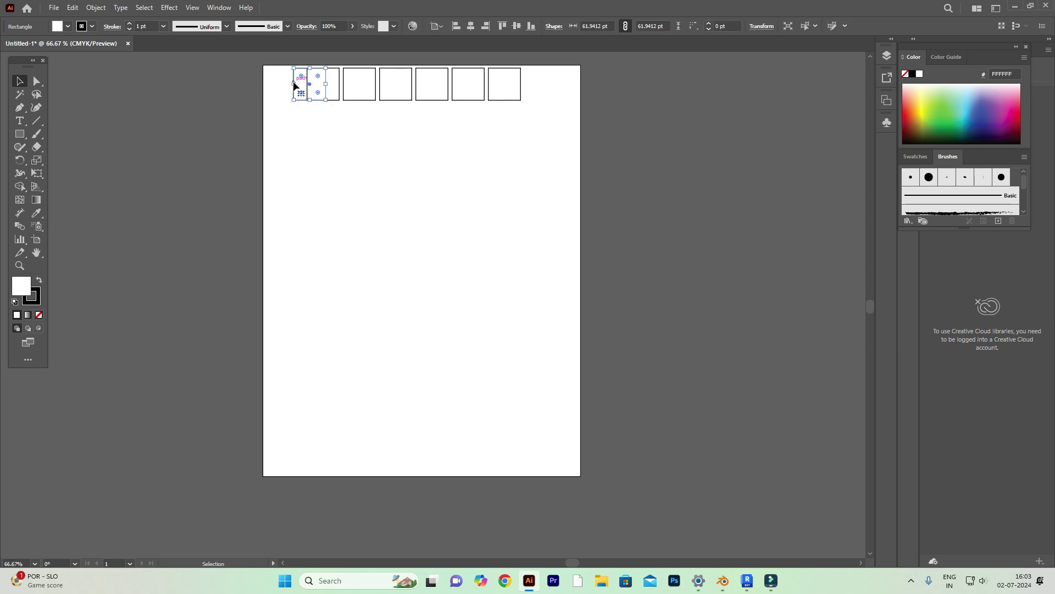
pyautogui.hotkey('ctrl', 'z')
pyautogui.scroll(1, 315, 157)
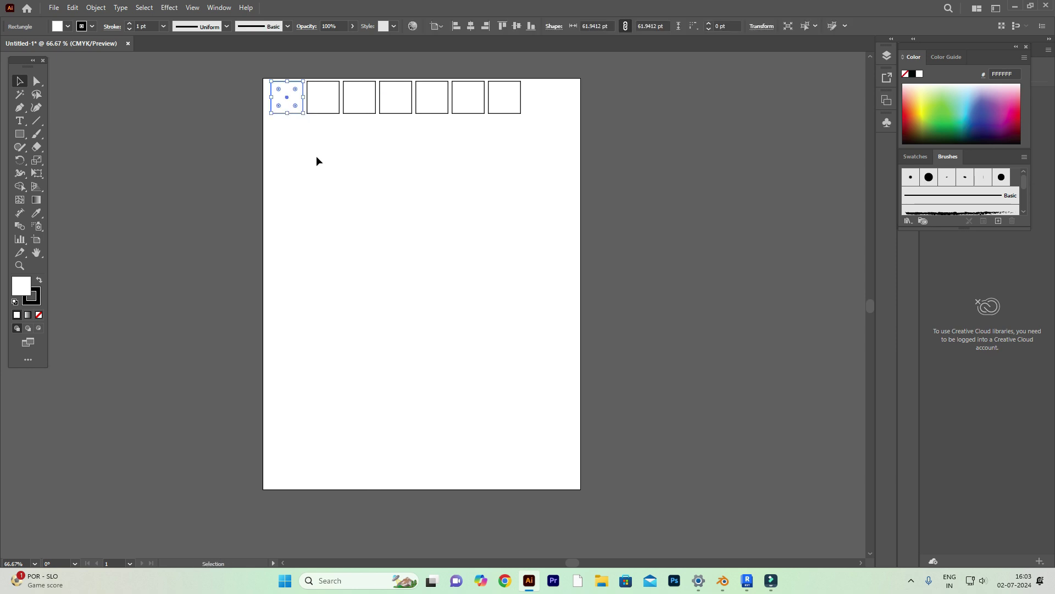
pyautogui.click(264, 98)
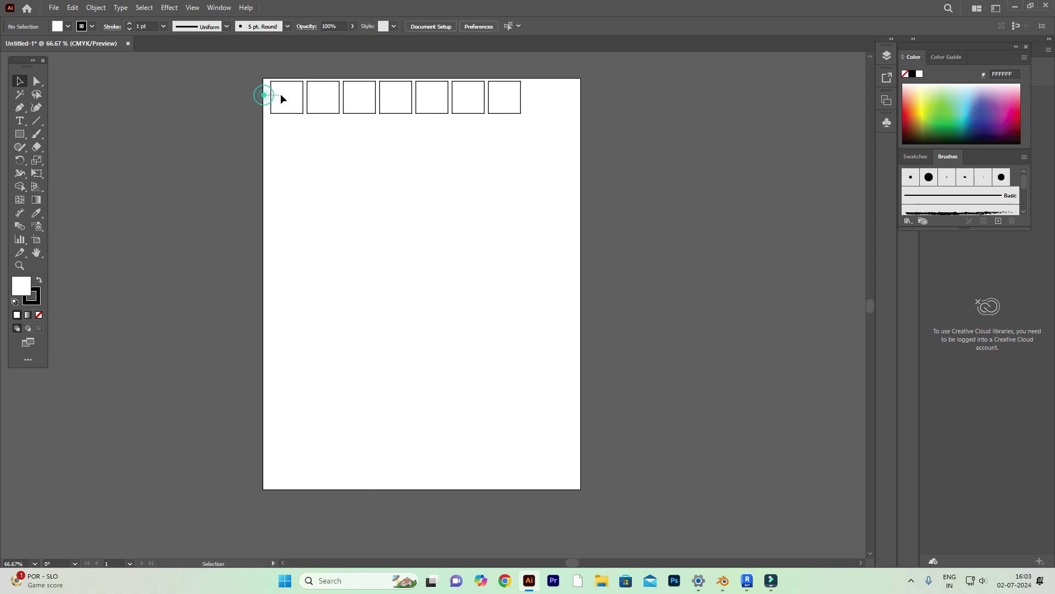
# Select the entire row of squares and place a vertically aligned copy 72 pt below it
pyautogui.moveTo(262, 80); pyautogui.dragTo(533, 109)
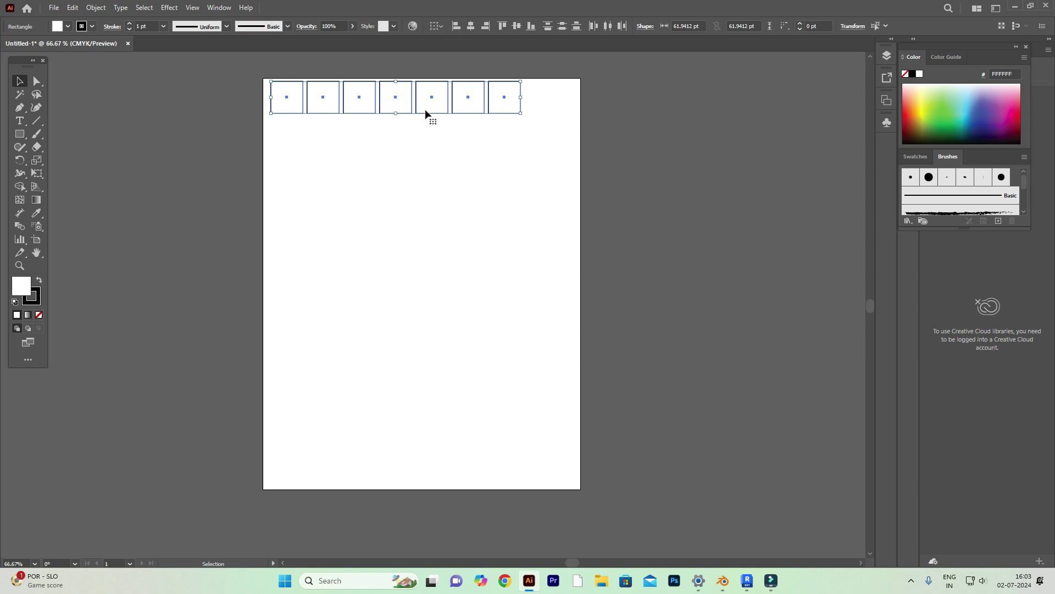
pyautogui.click(394, 97)
pyautogui.moveTo(395, 103); pyautogui.dragTo(397, 137)
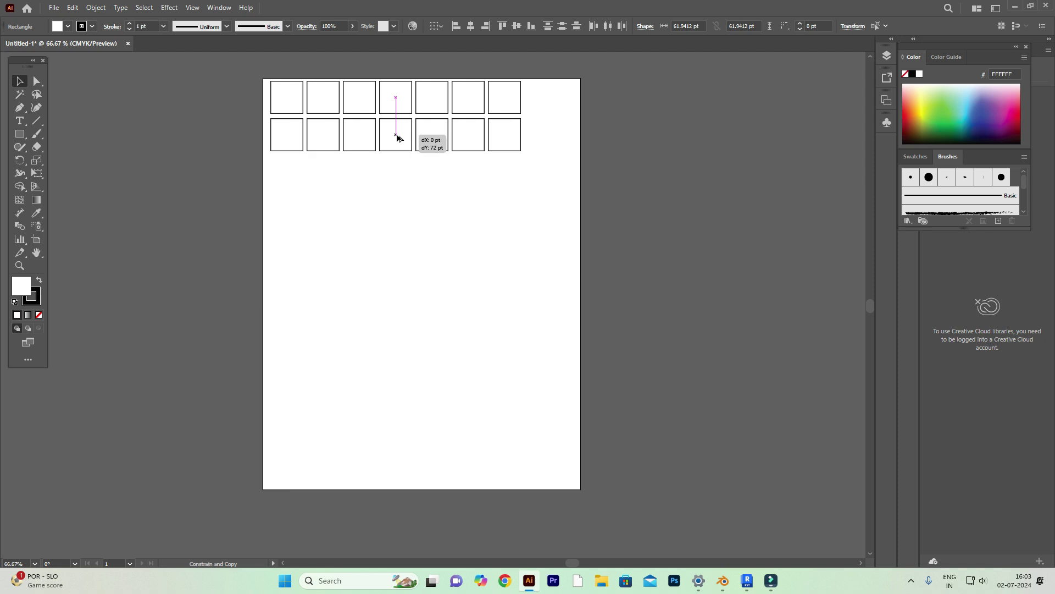
pyautogui.moveTo(397, 138); pyautogui.dragTo(397, 138)
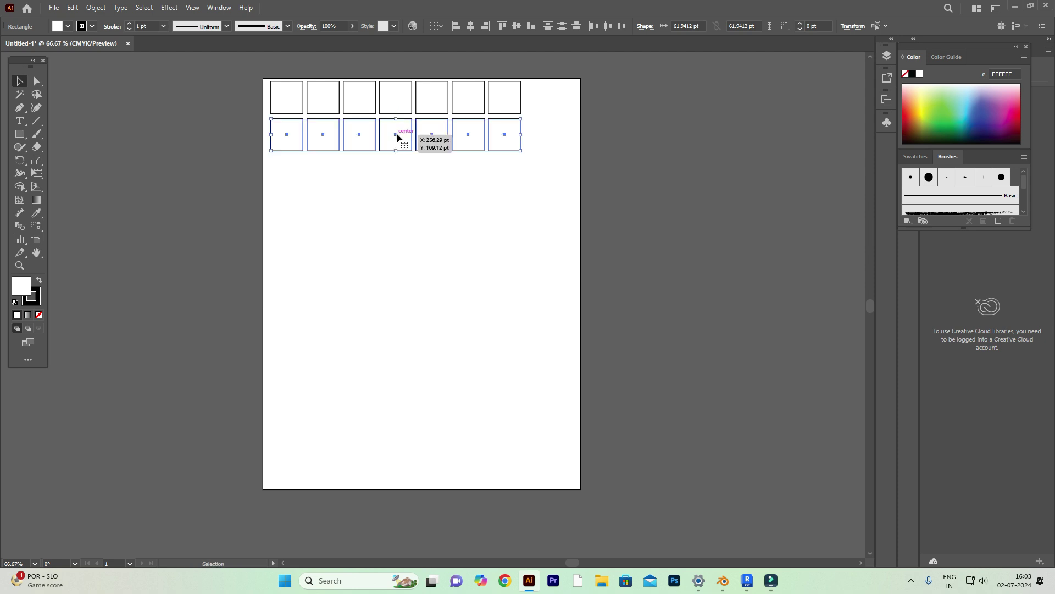
# Repeat the row duplication seven times to build a nine-row grid of squares, and clear the selection
pyautogui.press('a')
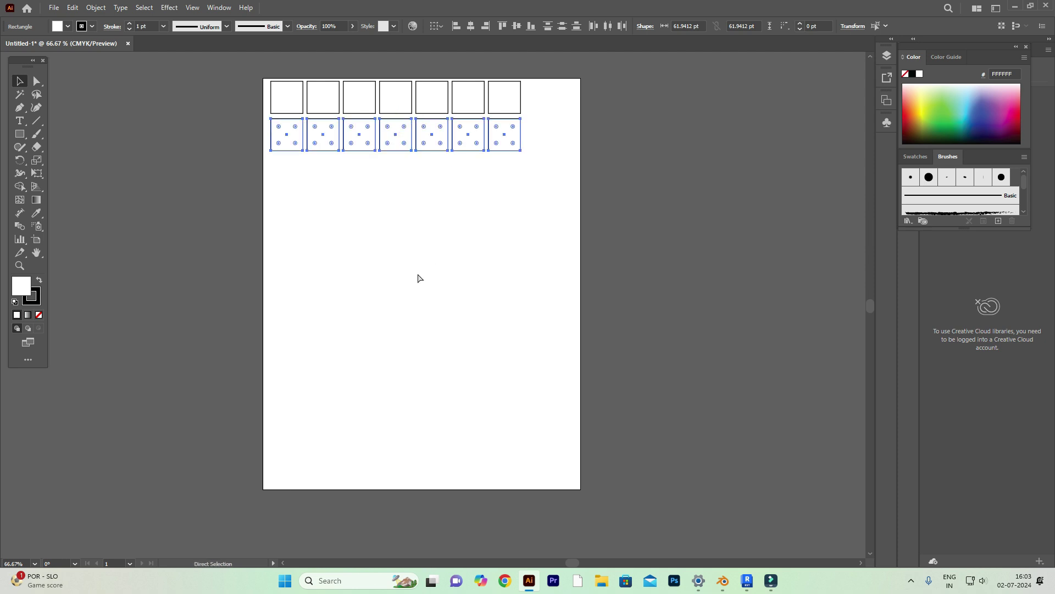
pyautogui.hotkey('ctrl', 'd')
pyautogui.hotkey('ctrl', 'd')
pyautogui.hotkey('ctrl', 'd')
pyautogui.hotkey('ctrl', 'd')
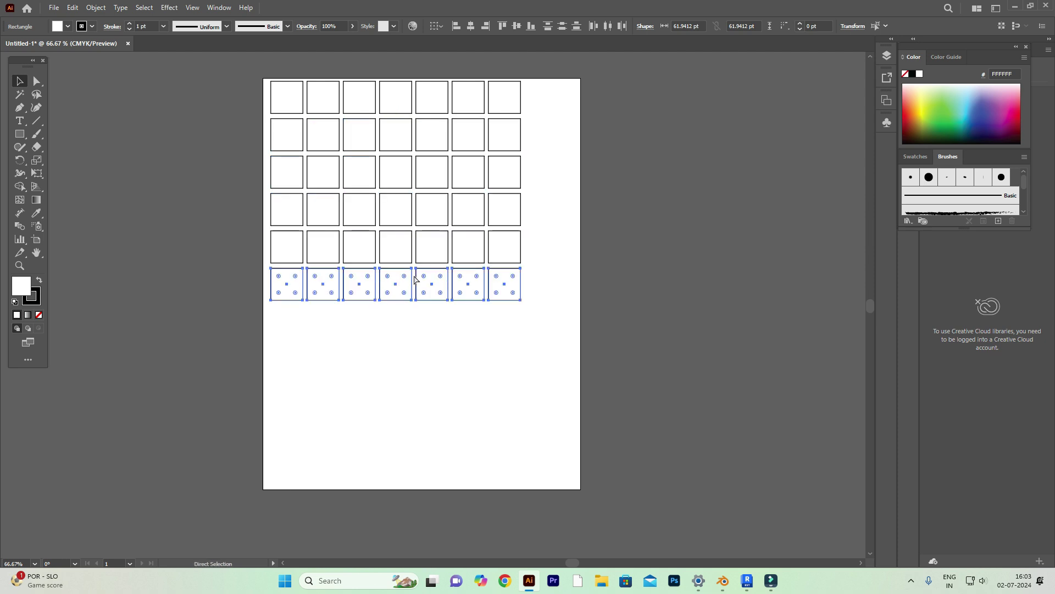
pyautogui.hotkey('ctrl', 'd')
pyautogui.hotkey('ctrl', 'd')
pyautogui.hotkey('ctrl', 'd')
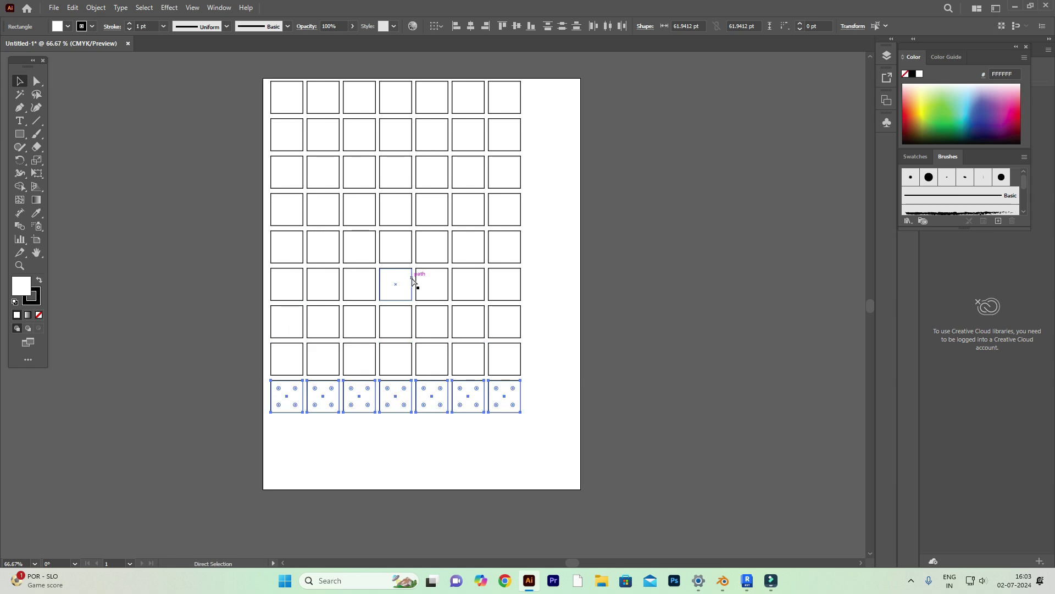
pyautogui.press('v')
pyautogui.click(539, 282)
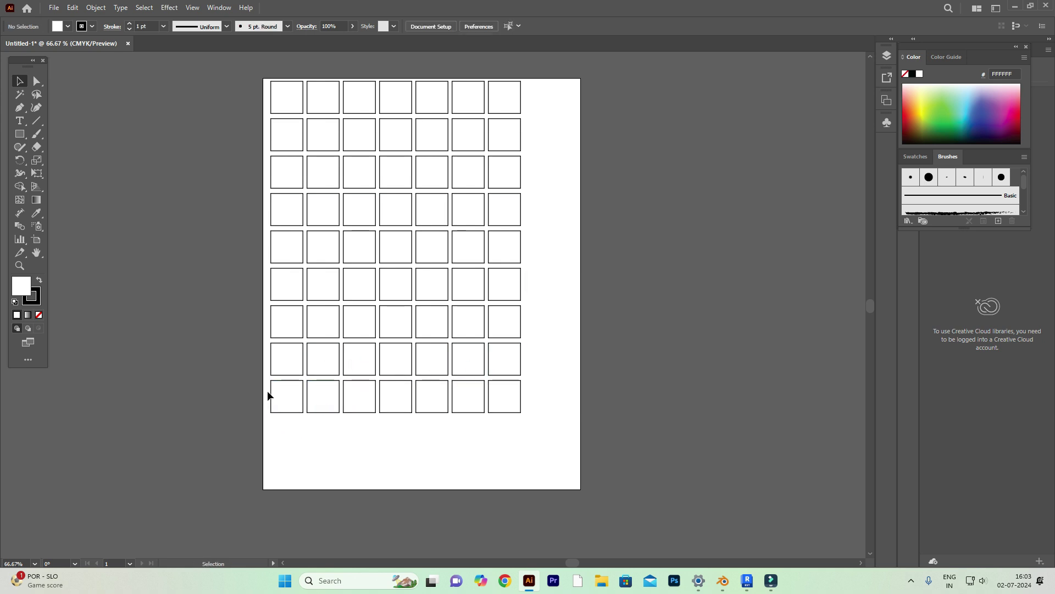
# Select the grid's bottom row as a group, and then only the second square in the row above it
pyautogui.moveTo(266, 390); pyautogui.dragTo(548, 399)
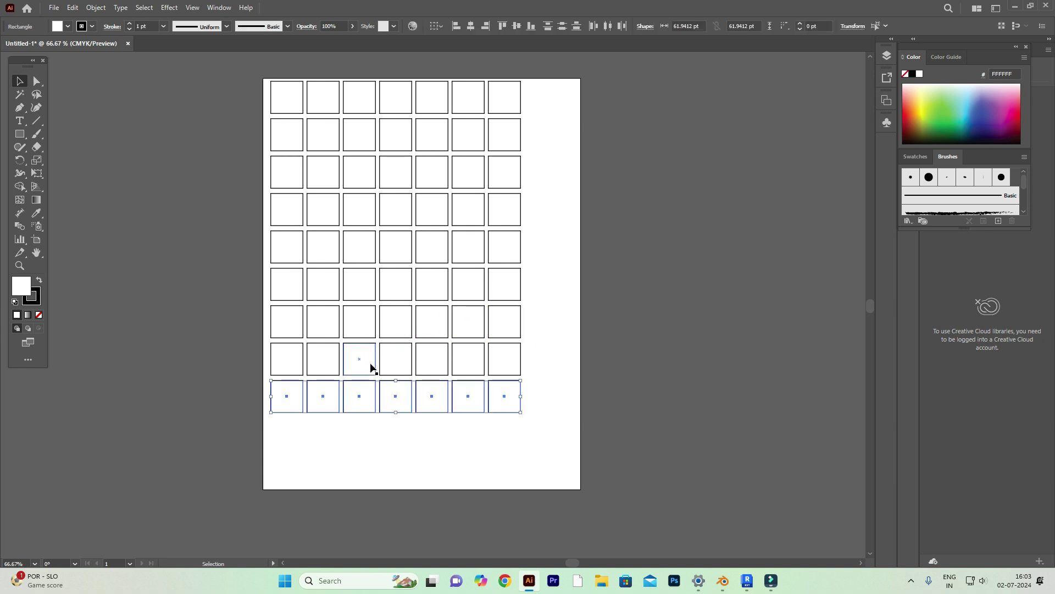
pyautogui.click(332, 368)
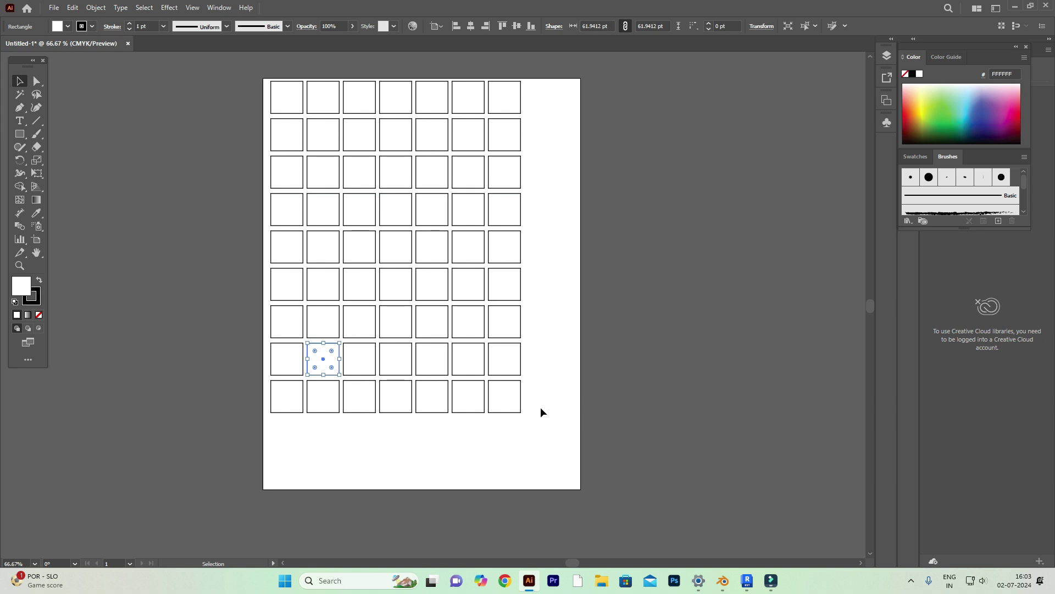
pyautogui.click(497, 424)
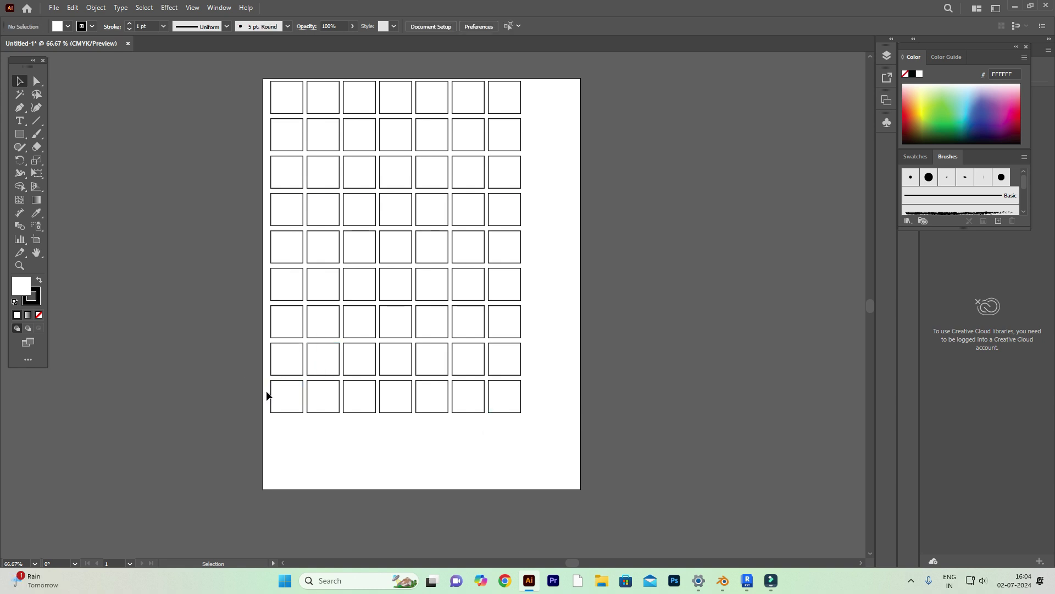
# Select the grid's bottom row and add all seven squares of the third row from the bottom to the selection
pyautogui.moveTo(266, 390); pyautogui.dragTo(545, 401)
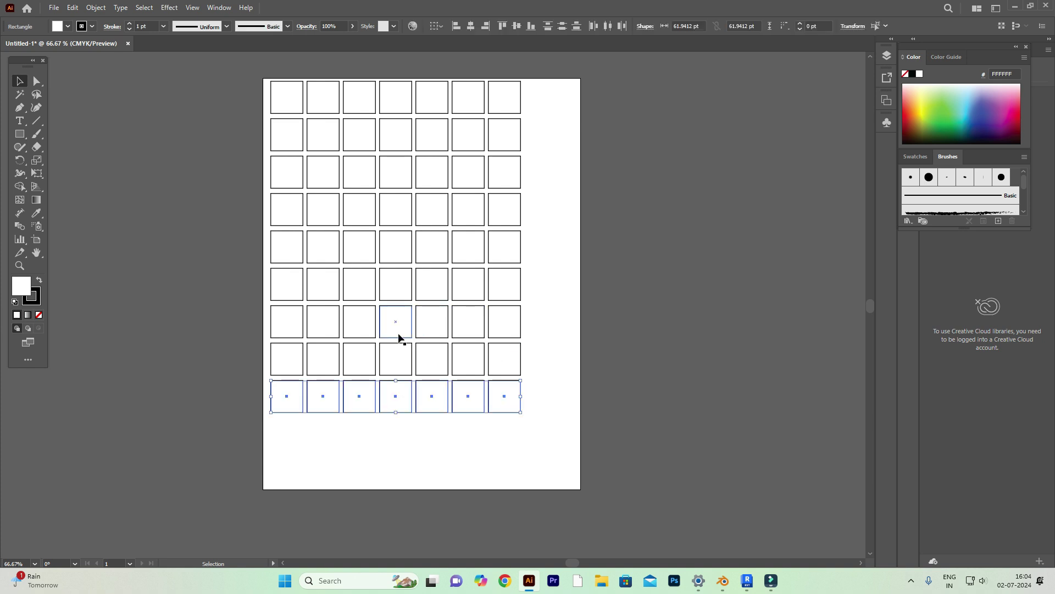
pyautogui.keyDown('shift'); pyautogui.click(279, 330); pyautogui.keyUp('shift')
pyautogui.keyDown('shift'); pyautogui.click(320, 328); pyautogui.keyUp('shift')
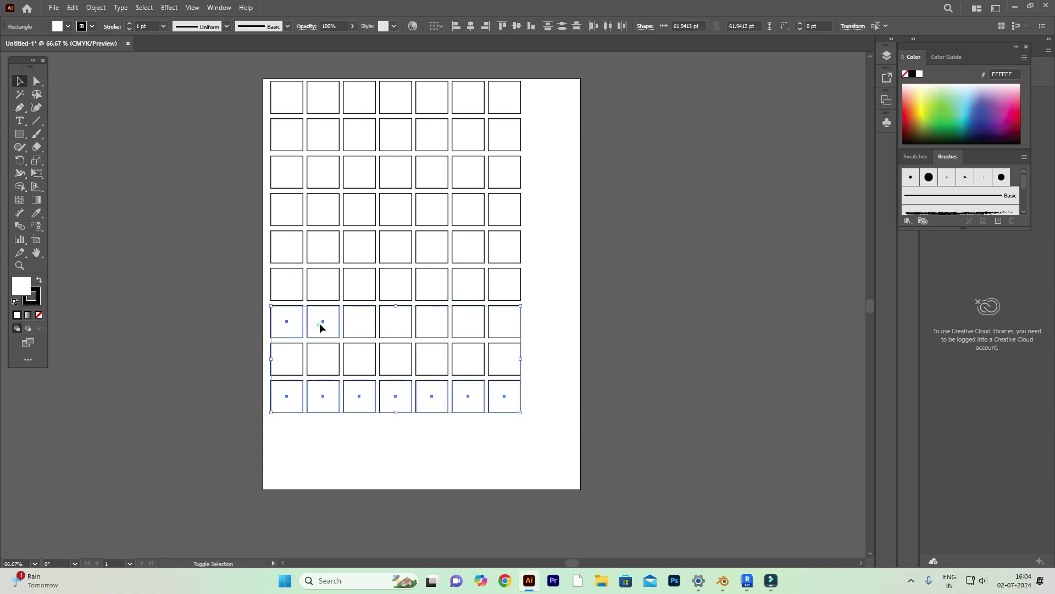
pyautogui.keyDown('shift'); pyautogui.click(357, 325); pyautogui.keyUp('shift')
pyautogui.keyDown('shift'); pyautogui.click(392, 323); pyautogui.keyUp('shift')
pyautogui.keyDown('shift'); pyautogui.click(431, 326); pyautogui.keyUp('shift')
pyautogui.keyDown('shift'); pyautogui.click(469, 325); pyautogui.keyUp('shift')
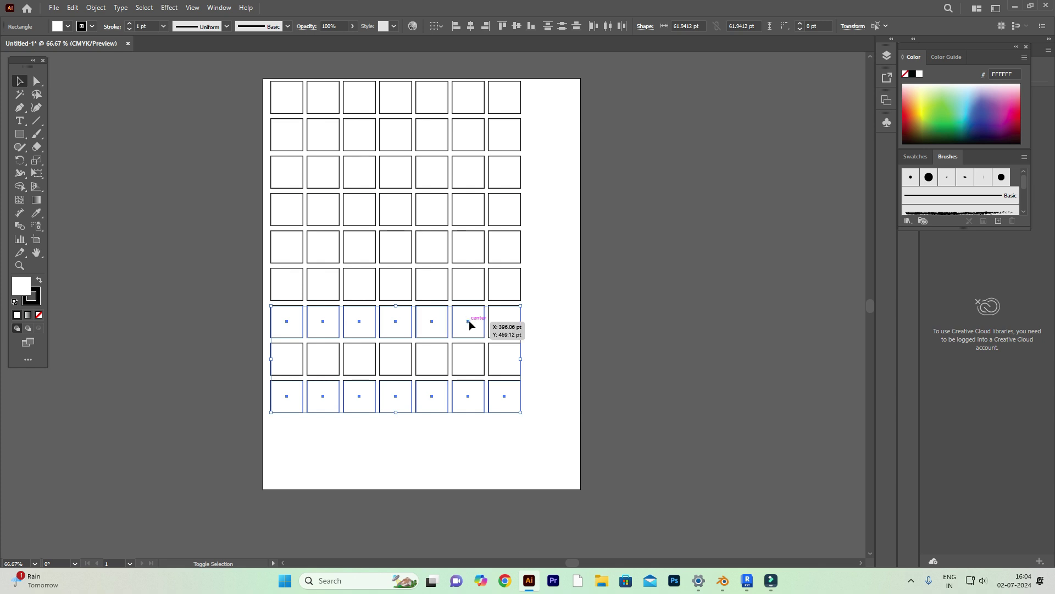
pyautogui.keyDown('shift'); pyautogui.click(503, 320); pyautogui.keyUp('shift')
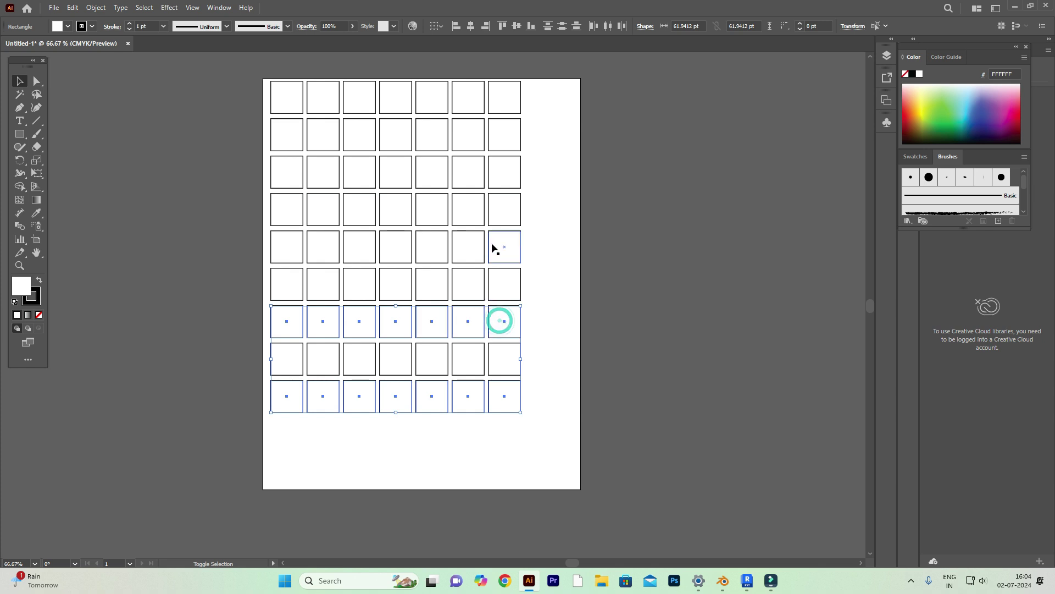
# Add eleven individual squares scattered across the grid's top three rows to the selection, and then deselect everything
pyautogui.keyDown('shift'); pyautogui.click(401, 175); pyautogui.keyUp('shift')
pyautogui.keyDown('shift'); pyautogui.click(364, 174); pyautogui.keyUp('shift')
pyautogui.keyDown('shift'); pyautogui.click(333, 139); pyautogui.keyUp('shift')
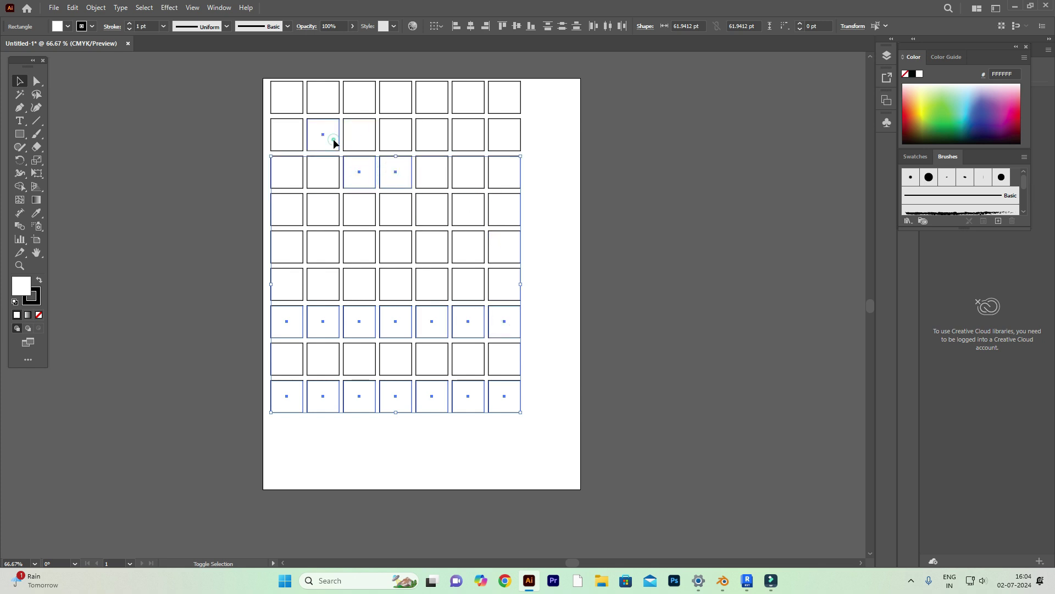
pyautogui.keyDown('shift'); pyautogui.click(368, 135); pyautogui.keyUp('shift')
pyautogui.keyDown('shift'); pyautogui.click(390, 106); pyautogui.keyUp('shift')
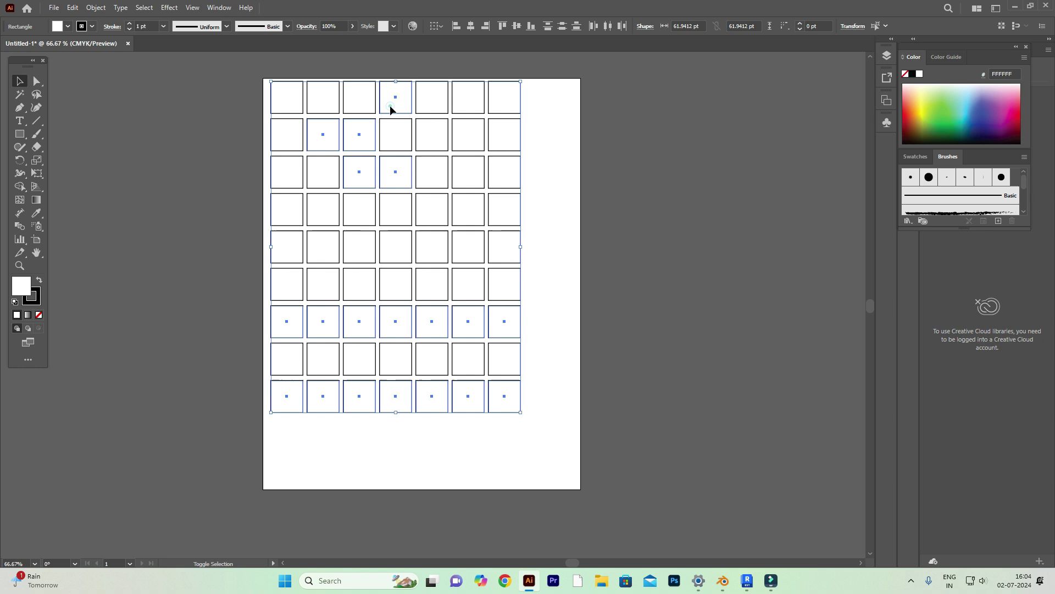
pyautogui.keyDown('shift'); pyautogui.click(401, 138); pyautogui.keyUp('shift')
pyautogui.keyDown('shift'); pyautogui.click(432, 137); pyautogui.keyUp('shift')
pyautogui.keyDown('shift'); pyautogui.click(434, 107); pyautogui.keyUp('shift')
pyautogui.keyDown('shift'); pyautogui.click(470, 112); pyautogui.keyUp('shift')
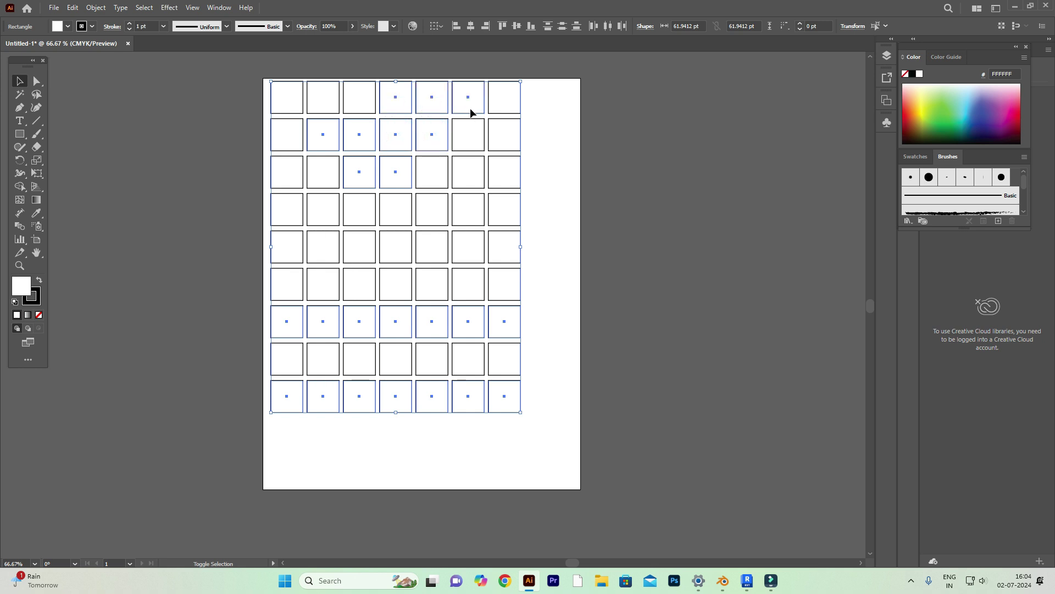
pyautogui.keyDown('shift'); pyautogui.click(471, 137); pyautogui.keyUp('shift')
pyautogui.keyDown('shift'); pyautogui.click(506, 144); pyautogui.keyUp('shift')
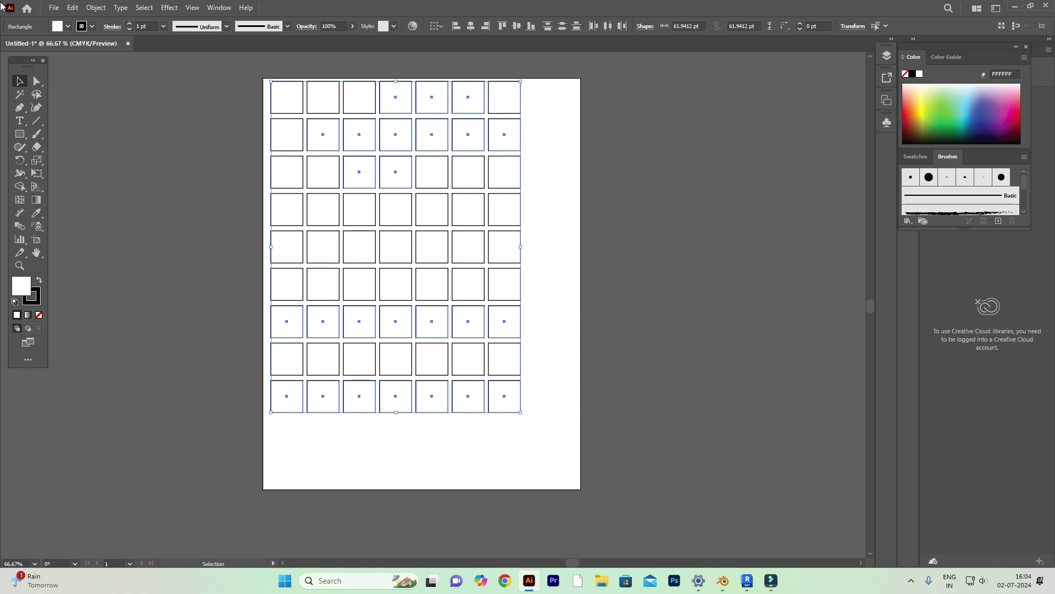
pyautogui.click(552, 266)
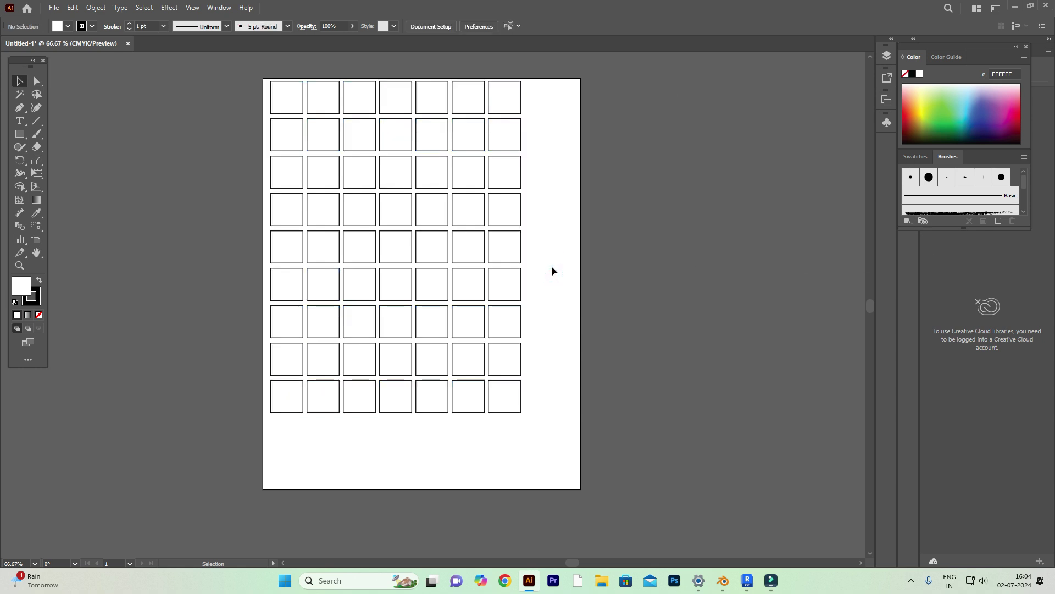
# Undo the repeated row duplications until only the first two rows of squares remain
pyautogui.click(551, 266)
pyautogui.hotkey('ctrl', 'z')
pyautogui.hotkey('ctrl', 'z')
pyautogui.hotkey('ctrl', 'z')
pyautogui.hotkey('ctrl', 'z')
pyautogui.hotkey('ctrl', 'z')
pyautogui.hotkey('ctrl', 'z')
pyautogui.hotkey('ctrl', 'z')
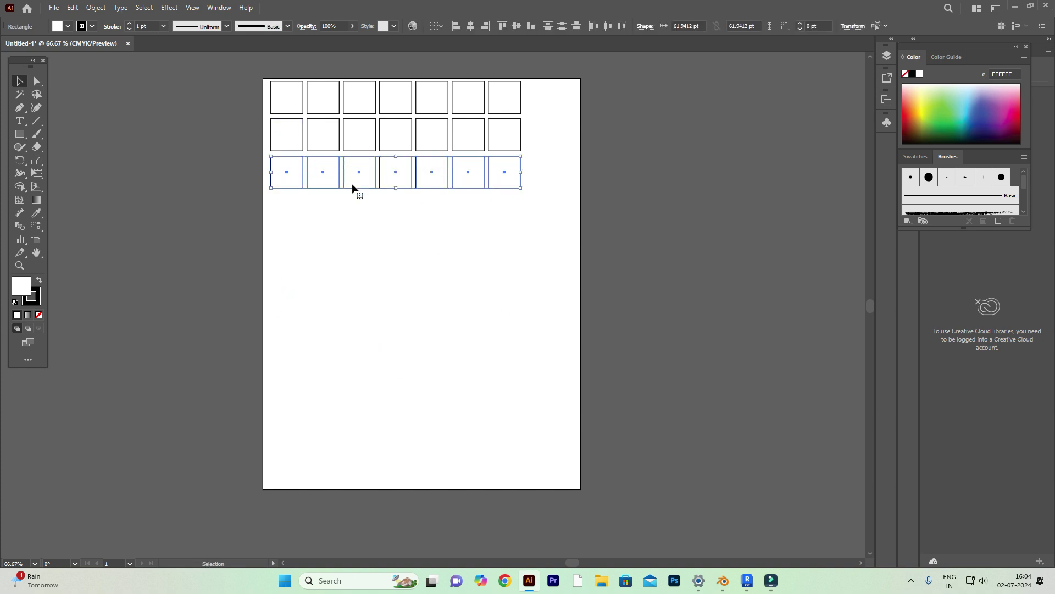
pyautogui.hotkey('ctrl', 'z')
pyautogui.scroll(2, 399, 209)
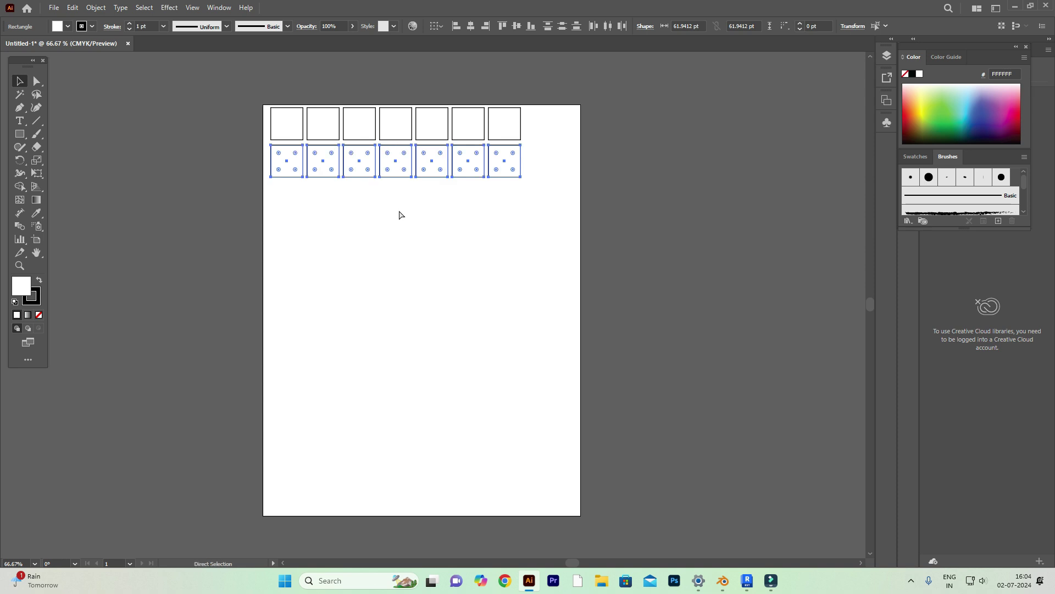
# Undo the second row, the row's move and the last two square duplications, back to a row of five squares
pyautogui.hotkey('ctrl', 'z')
pyautogui.hotkey('ctrl', 'z')
pyautogui.hotkey('ctrl', 'z')
pyautogui.hotkey('ctrl', 'z')
pyautogui.hotkey('ctrl', 'z')
pyautogui.hotkey('ctrl', 'z')
pyautogui.hotkey('ctrl', 'z')
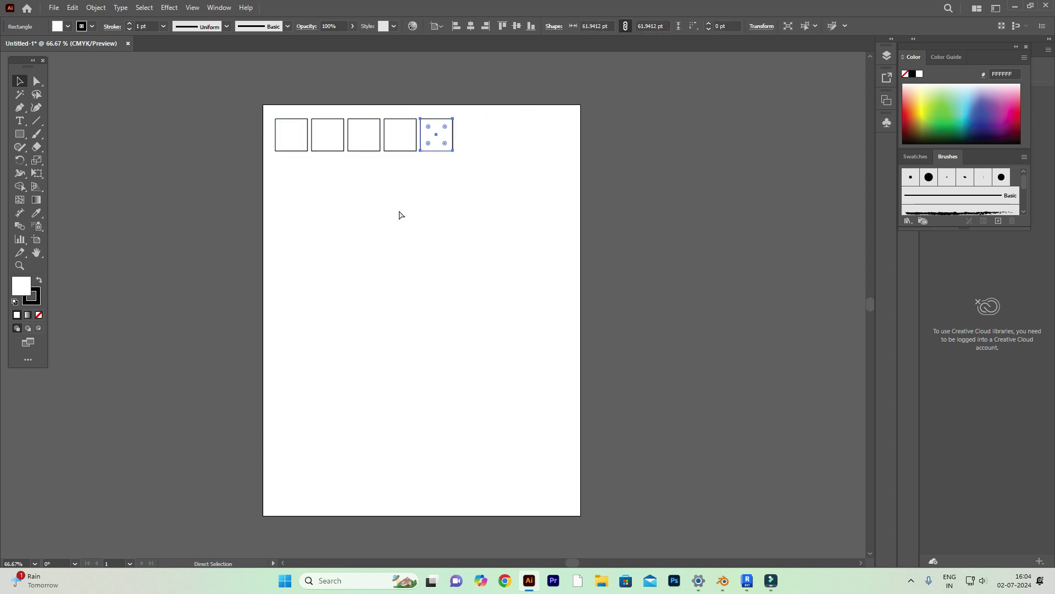
# Undo the remaining square copies and all earlier changes to the original square until the artboard is empty
pyautogui.hotkey('ctrl', 'z')
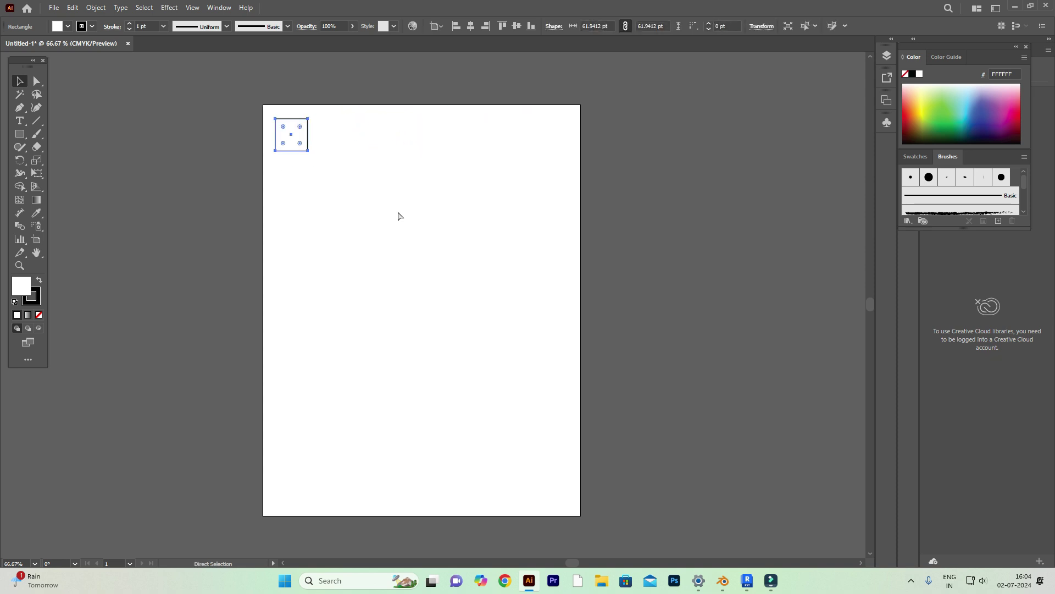
pyautogui.hotkey('ctrl', 'z')
pyautogui.hotkey('ctrl', 'z')
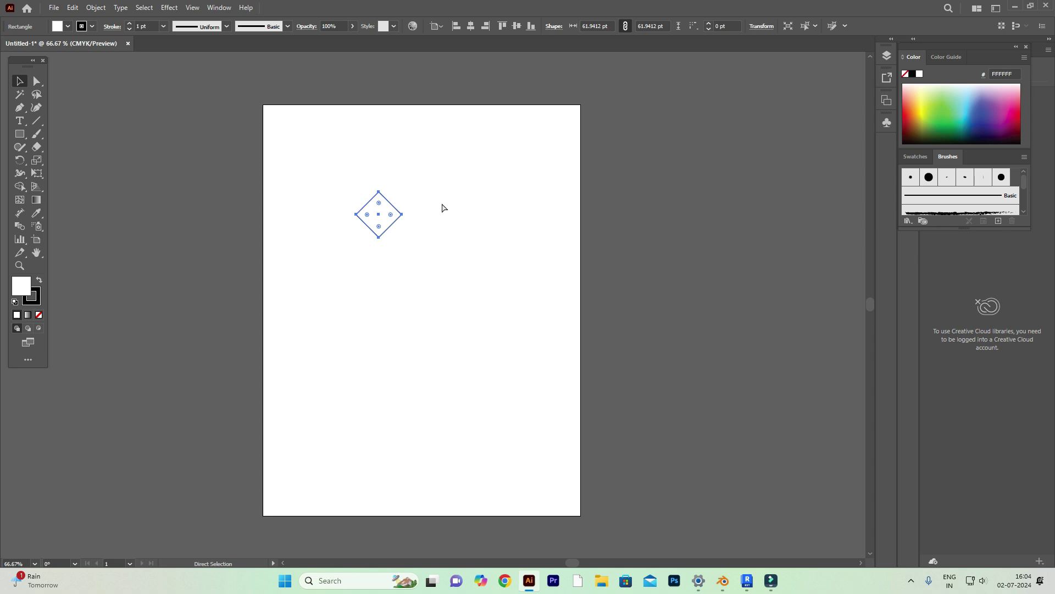
pyautogui.hotkey('ctrl', 'z')
pyautogui.hotkey('ctrl', 'z')
pyautogui.hotkey('ctrl', 'z')
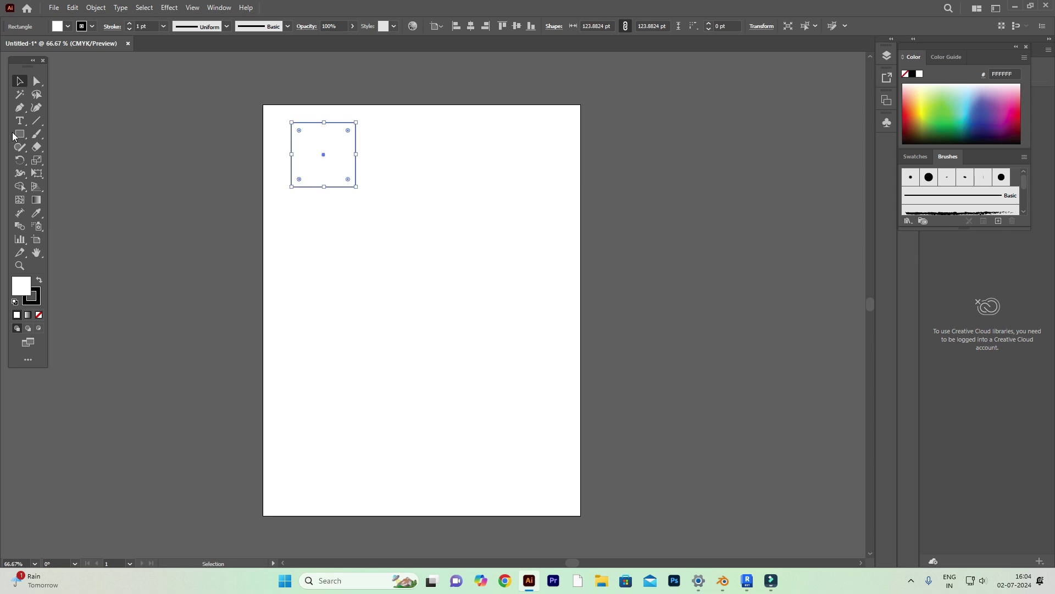
pyautogui.hotkey('ctrl', 'z')
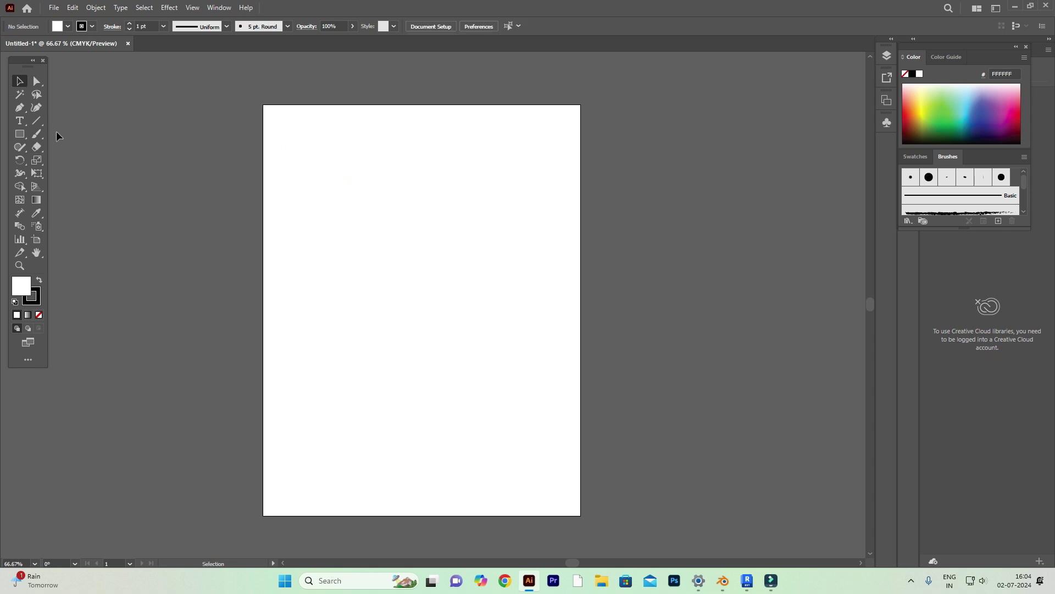
# Draw a hexagon about 59 pt wide and 51 pt high near the artboard's upper-left corner with the Polygon tool
pyautogui.click(26, 137)
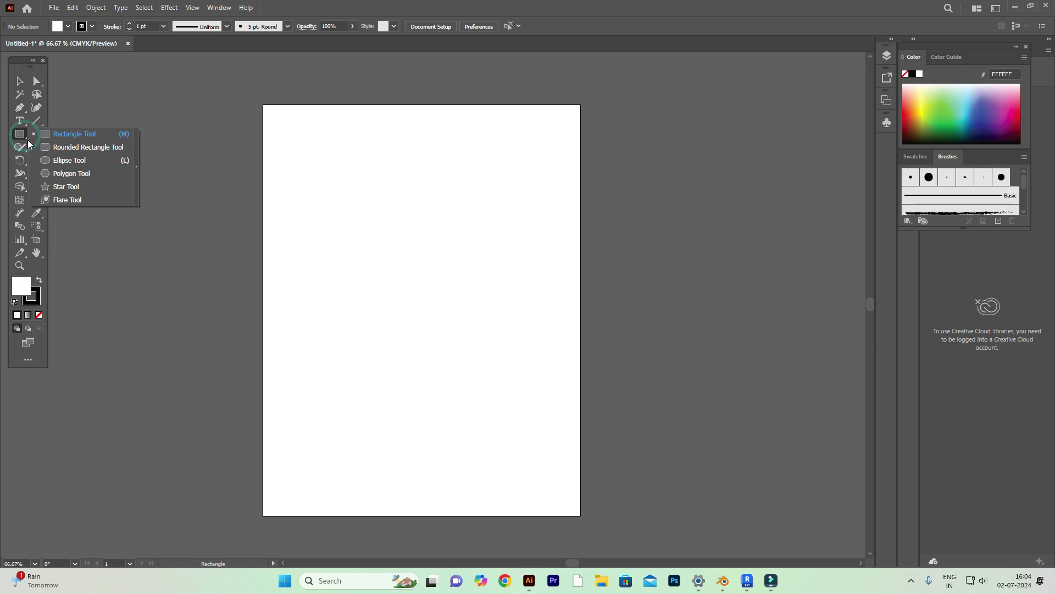
pyautogui.click(58, 173)
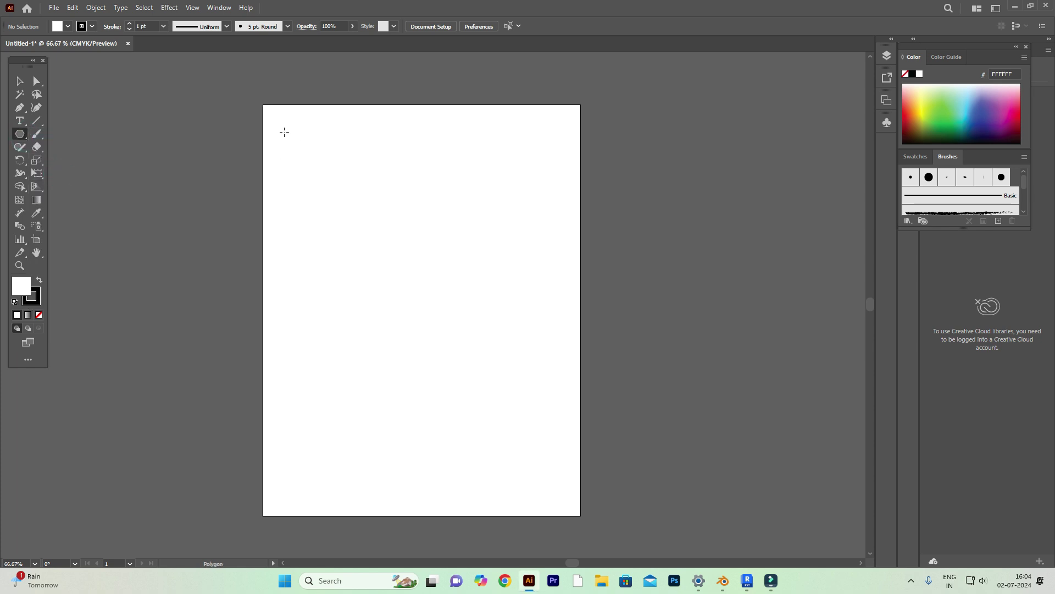
pyautogui.moveTo(284, 132); pyautogui.dragTo(300, 144)
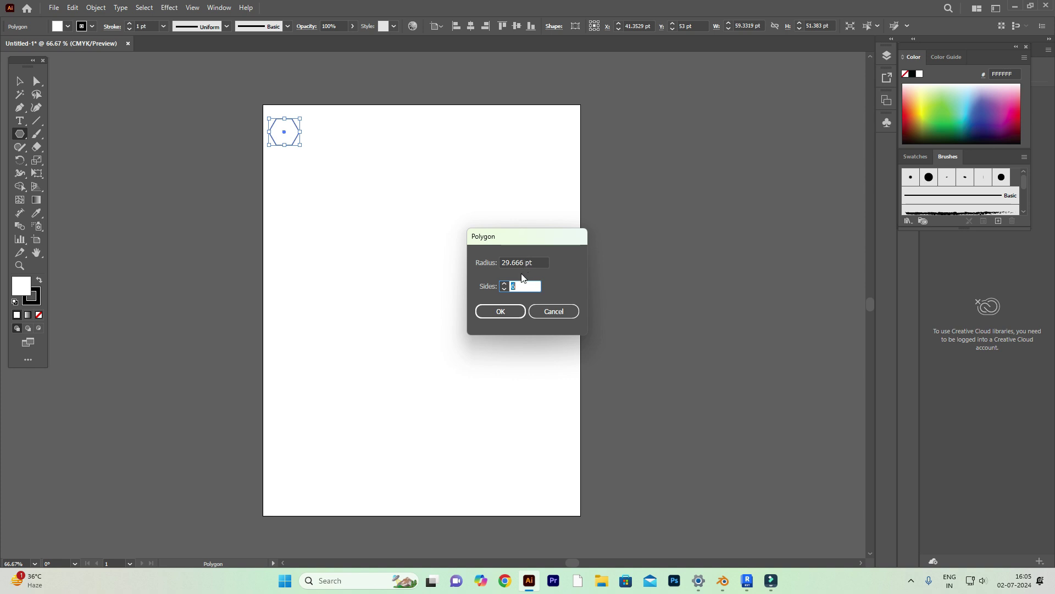
pyautogui.click(546, 315)
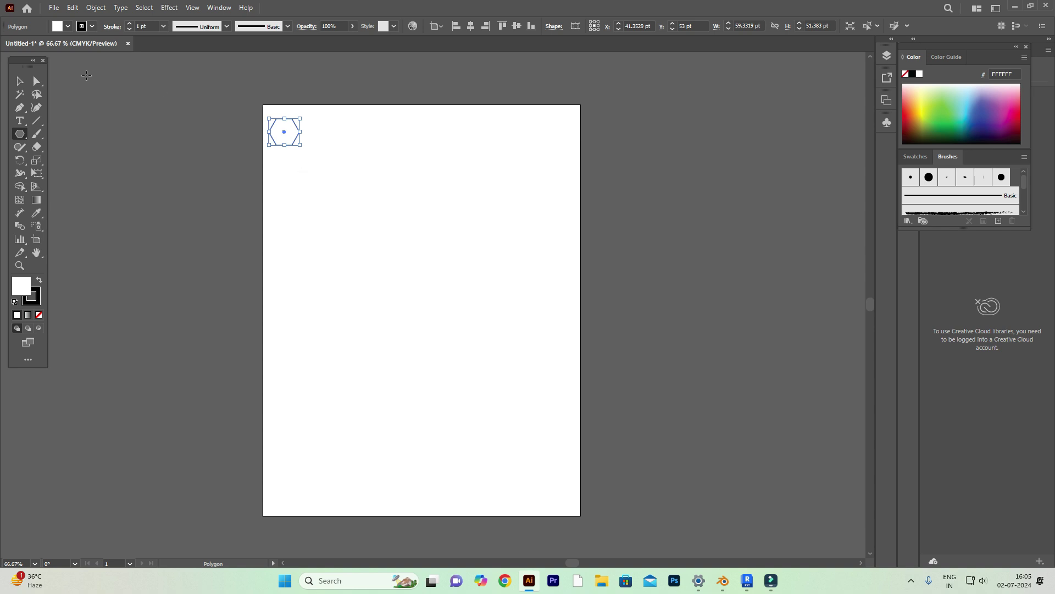
# Duplicate the hexagon about 59 pt straight down and repeat the copy until a column of seven hexagons exists, leaving nothing selected
pyautogui.click(20, 82)
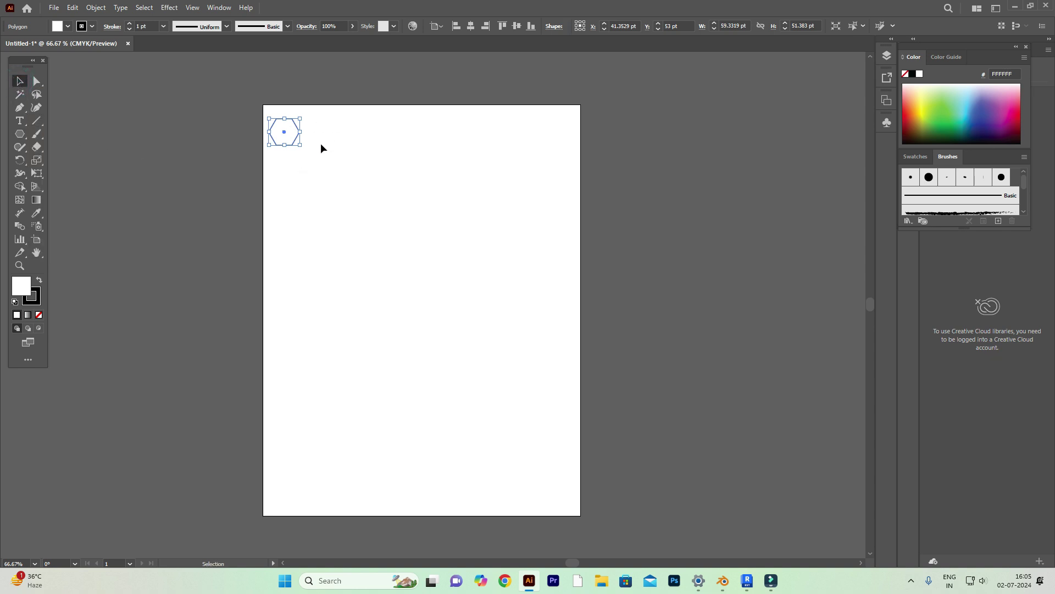
pyautogui.click(308, 152)
pyautogui.click(285, 134)
pyautogui.moveTo(285, 134); pyautogui.dragTo(285, 162)
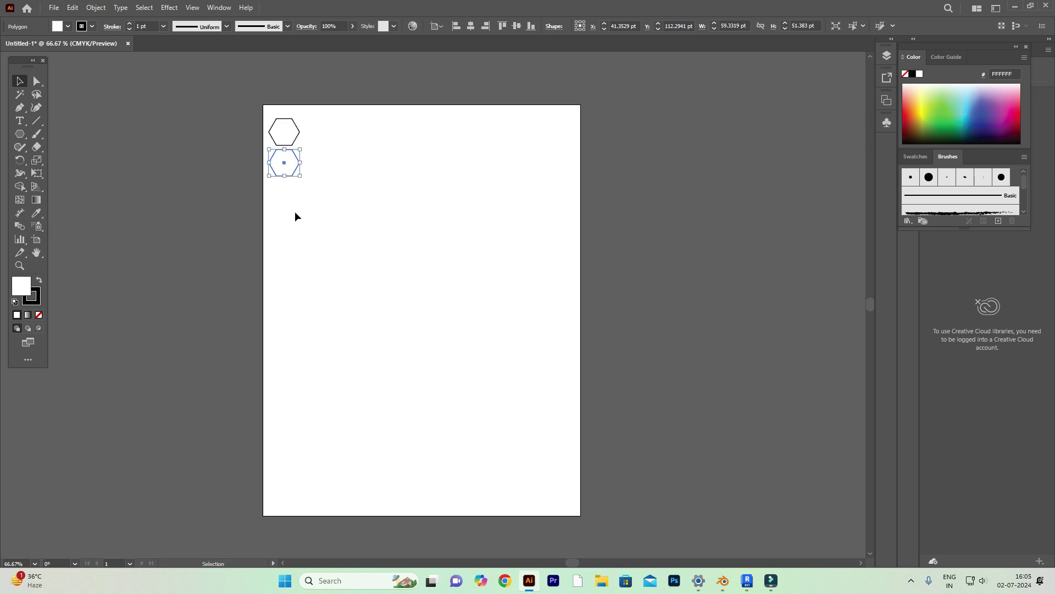
pyautogui.hotkey('ctrl', 'd')
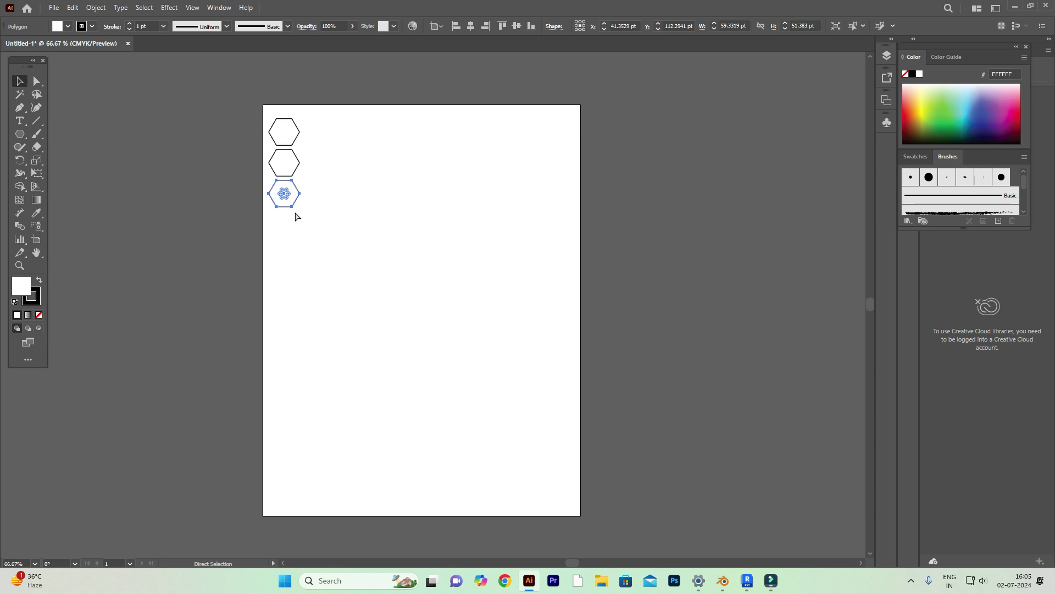
pyautogui.hotkey('ctrl', 'd')
pyautogui.hotkey('ctrl', 'd')
pyautogui.hotkey('ctrl', 'd')
pyautogui.hotkey('ctrl', 'd')
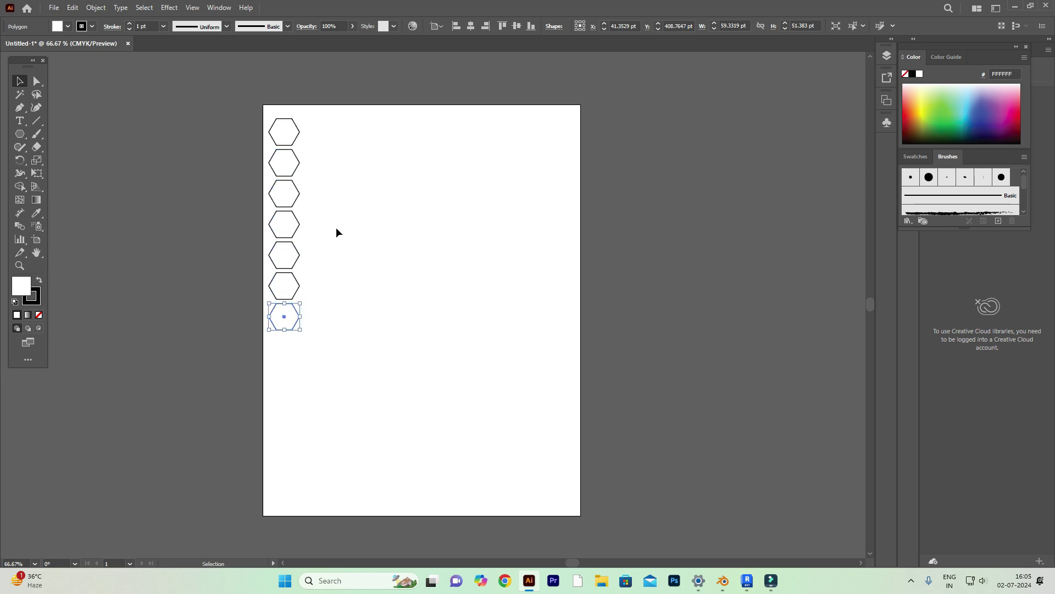
pyautogui.click(337, 229)
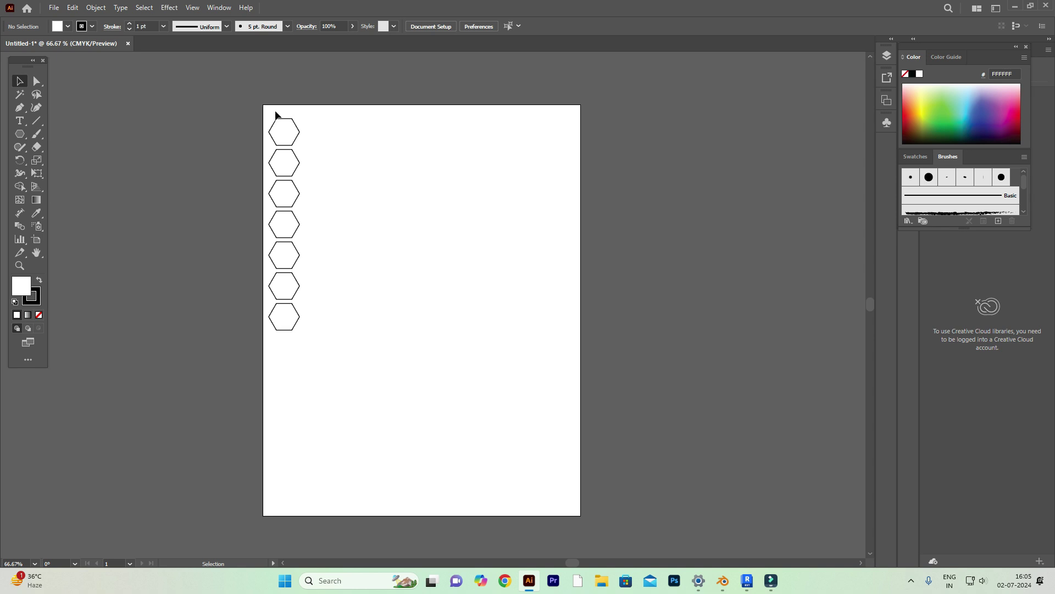
# Move the whole column of seven hexagons about 13 pt to the right and deselect it
pyautogui.moveTo(276, 112); pyautogui.dragTo(289, 330)
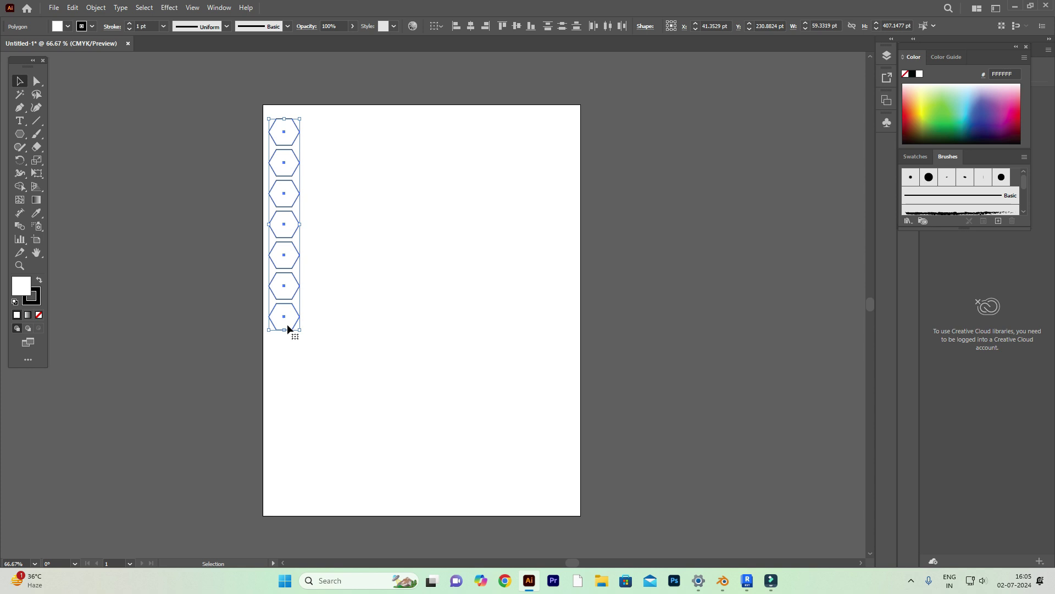
pyautogui.moveTo(284, 226)
pyautogui.mouseDown()
pyautogui.moveTo(370, 225)
pyautogui.moveTo(353, 267)
pyautogui.moveTo(414, 253)
pyautogui.moveTo(323, 243)
pyautogui.moveTo(295, 220)
pyautogui.moveTo(291, 230)
pyautogui.mouseUp()
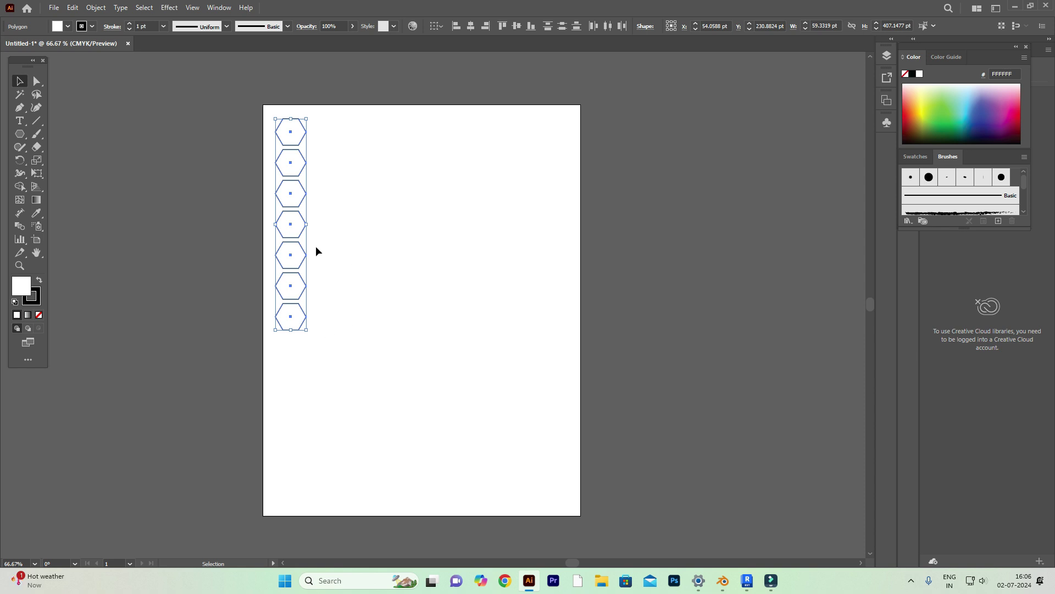
pyautogui.click(324, 220)
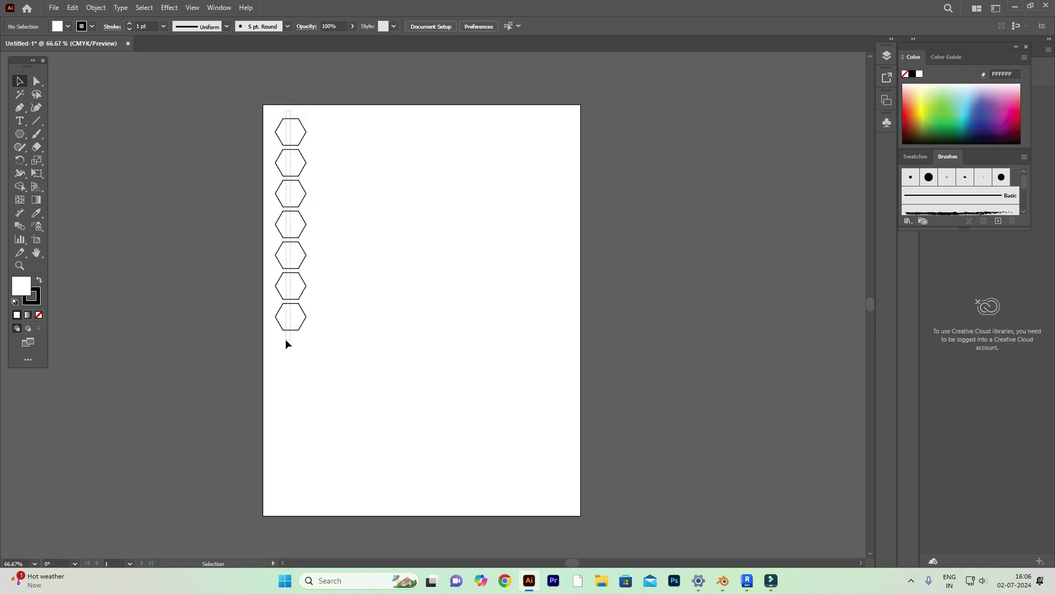
# Duplicate the hexagon column about 53 pt right and 26 pt up, and repeat the copy to make seven staggered columns
pyautogui.hotkey('ctrl', 'a')
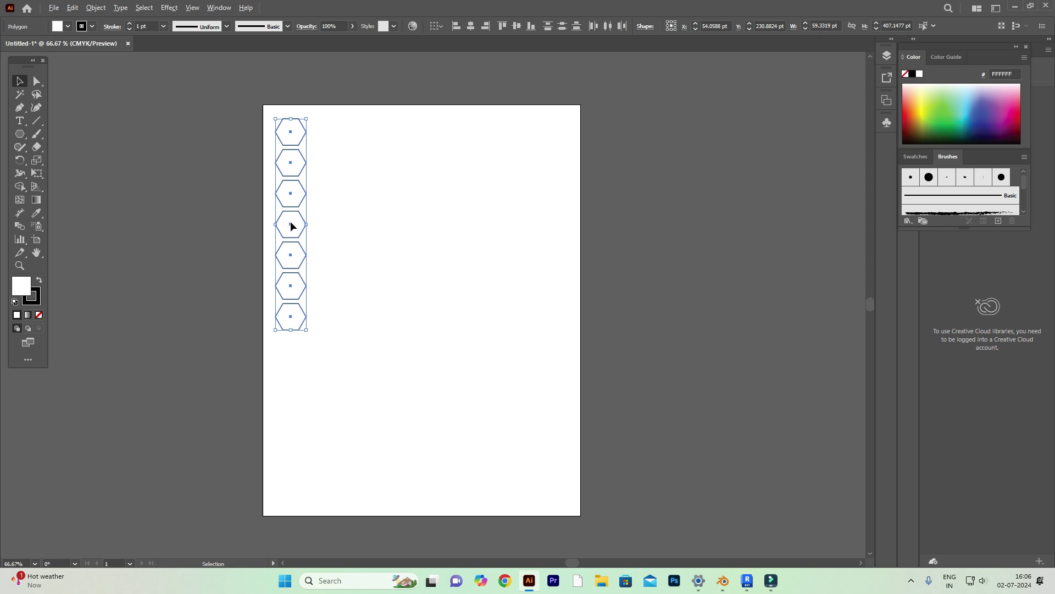
pyautogui.moveTo(291, 226); pyautogui.dragTo(319, 212)
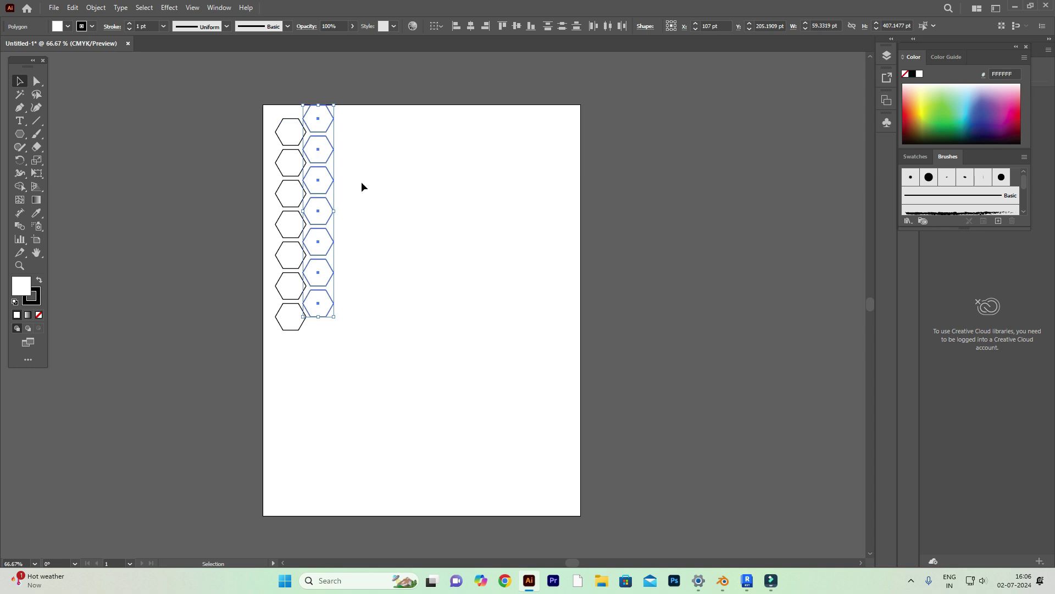
pyautogui.hotkey('ctrl', 'd')
pyautogui.hotkey('ctrl', 'd')
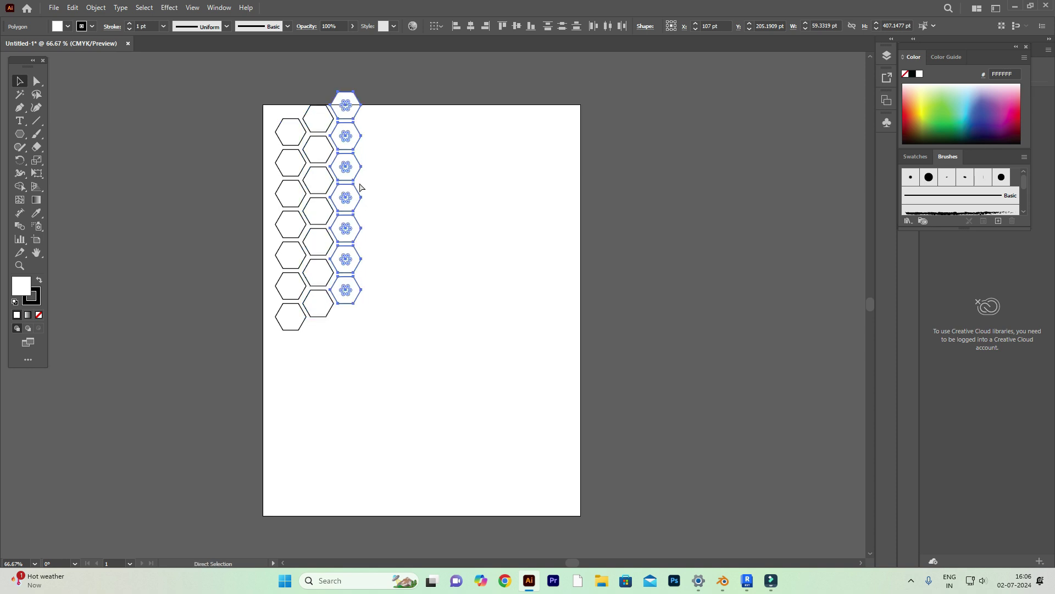
pyautogui.hotkey('ctrl', 'd')
pyautogui.hotkey('ctrl', 'd')
pyautogui.hotkey('ctrl', 'd')
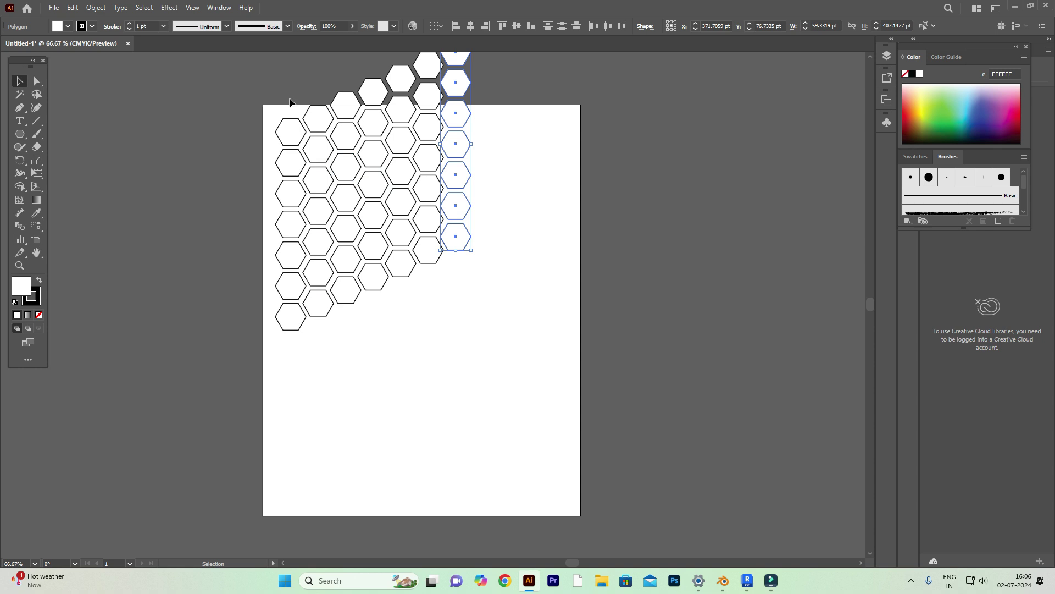
pyautogui.moveTo(292, 88); pyautogui.dragTo(451, 298)
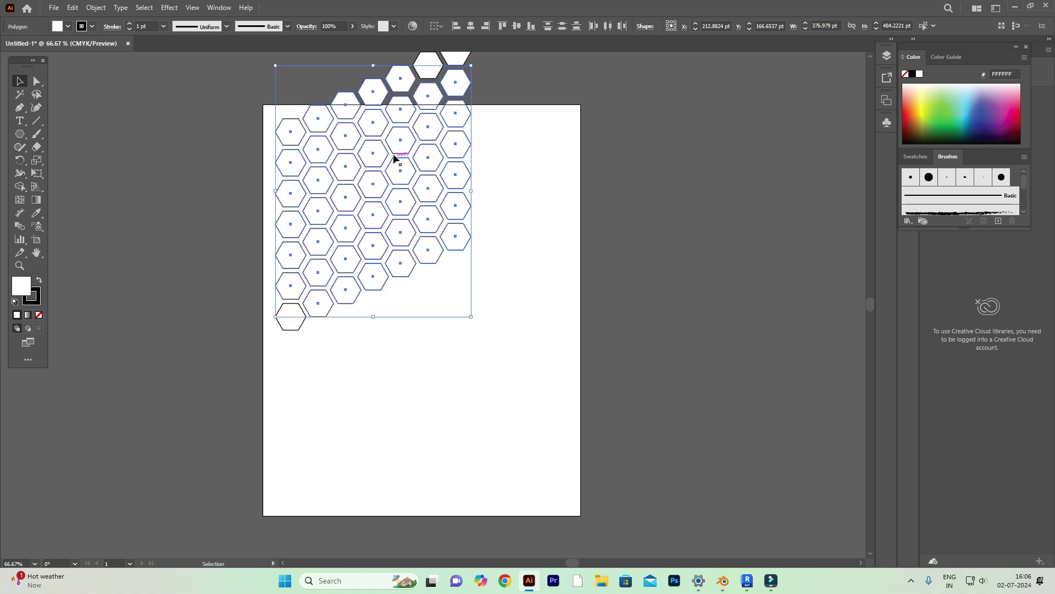
pyautogui.moveTo(385, 174); pyautogui.dragTo(412, 284)
pyautogui.hotkey('ctrl', 'z')
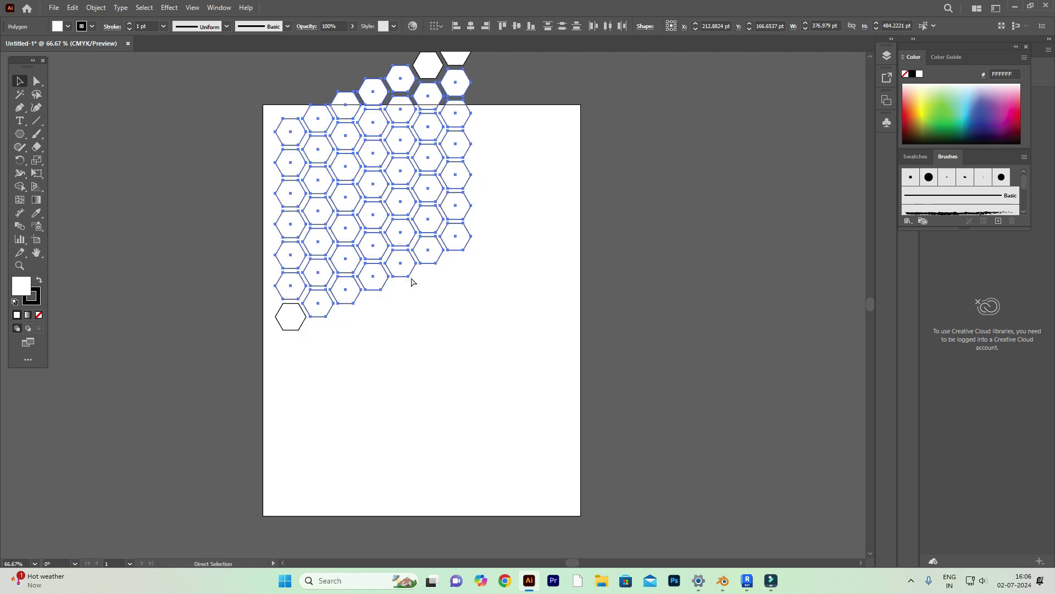
# Select all the hexagons and move the honeycomb about 67 pt right and 221 pt down into the artboard's middle, then deselect it
pyautogui.scroll(2, 476, 239)
pyautogui.click(513, 196)
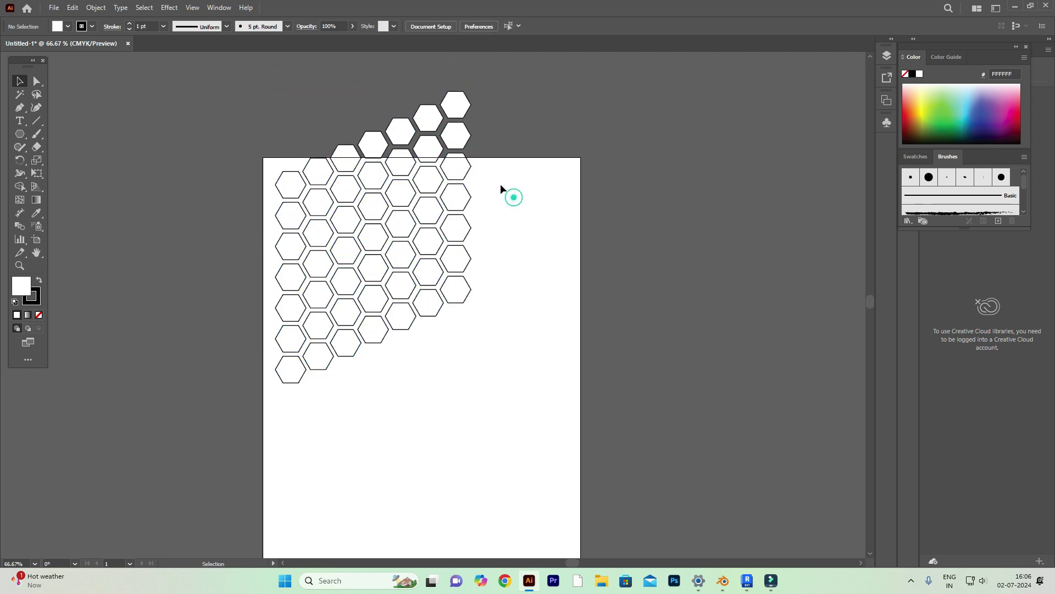
pyautogui.moveTo(291, 89); pyautogui.dragTo(479, 389)
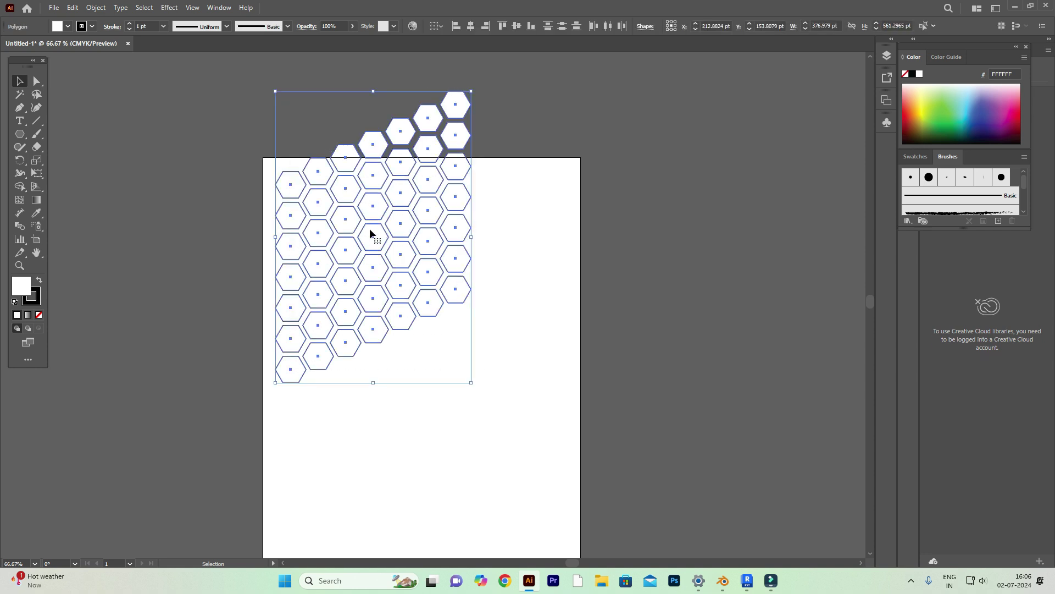
pyautogui.scroll(-1, 371, 233)
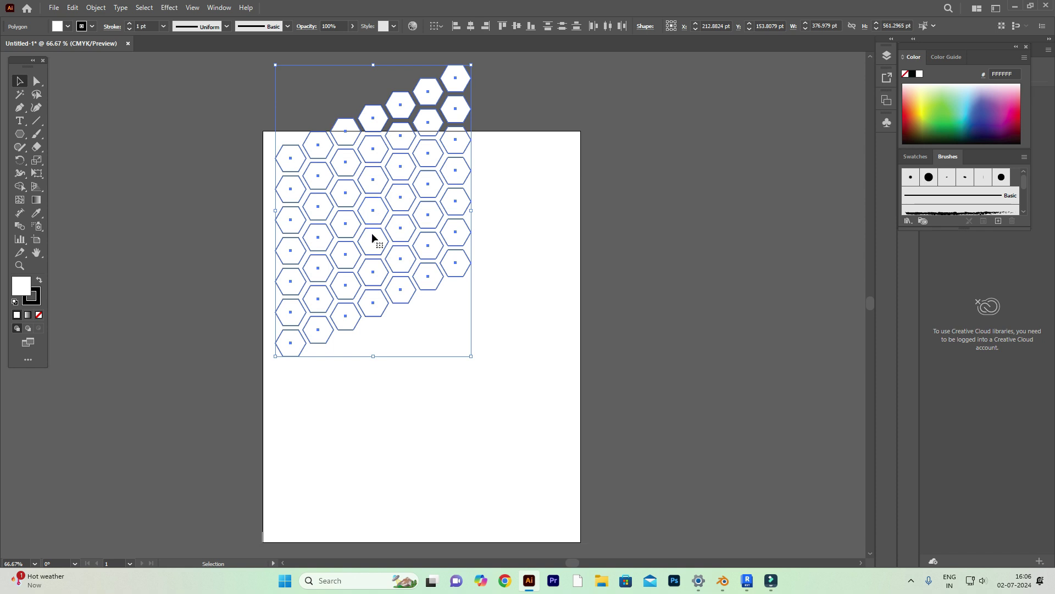
pyautogui.moveTo(372, 212); pyautogui.dragTo(407, 326)
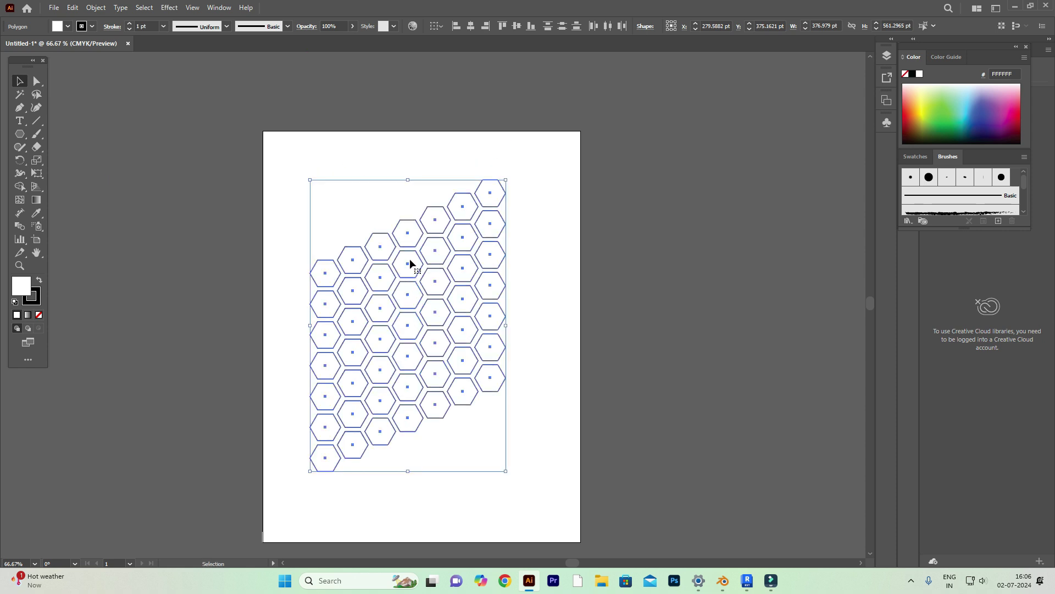
pyautogui.scroll(-1, 404, 248)
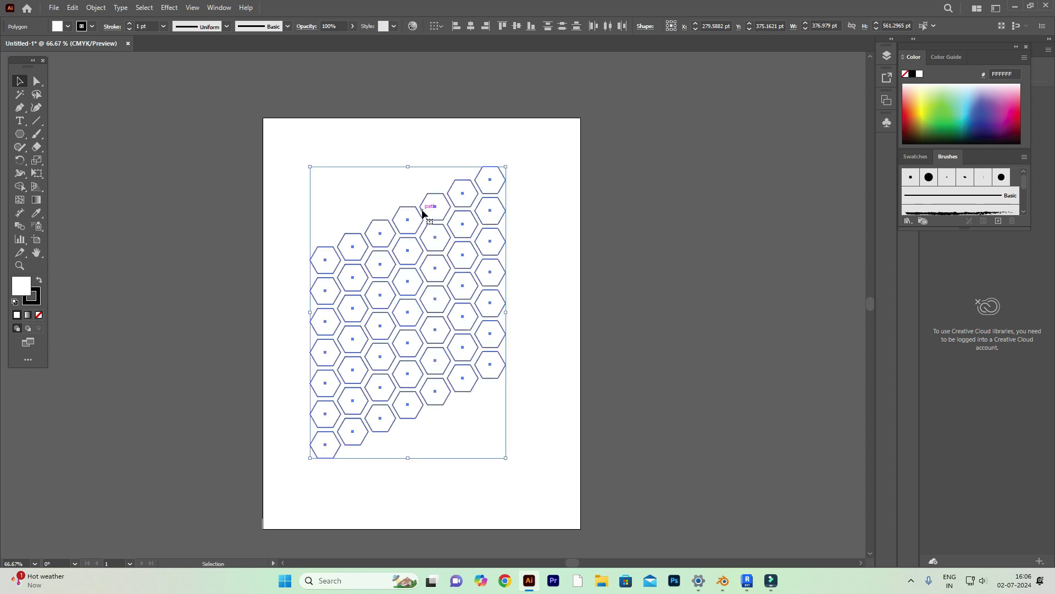
pyautogui.click(533, 216)
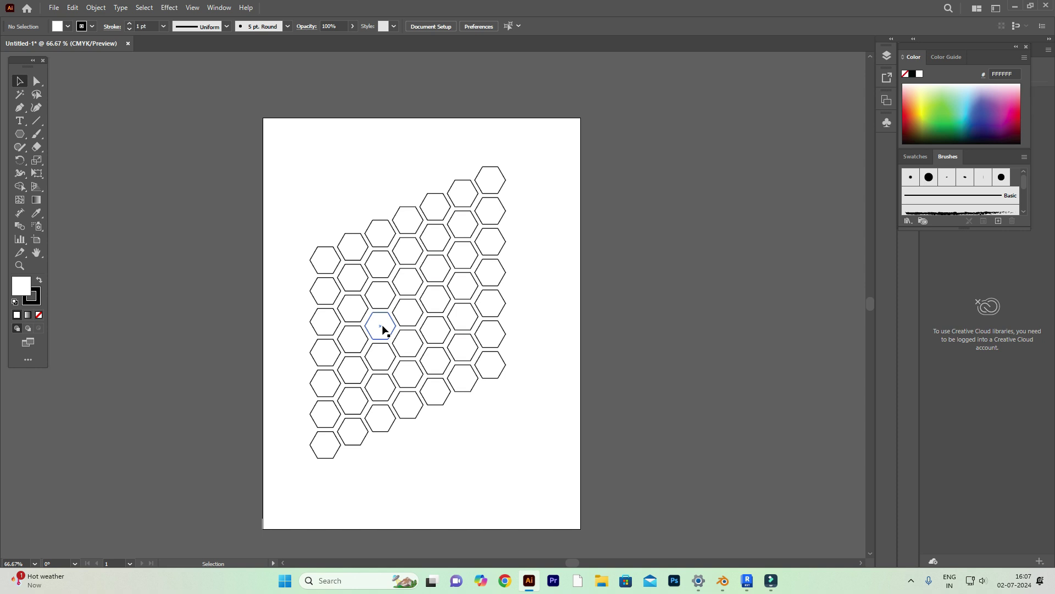
# Examine the honeycomb's hexagon outlines and the gaps between them, both close up and as a whole pattern
pyautogui.scroll(1, 383, 325)
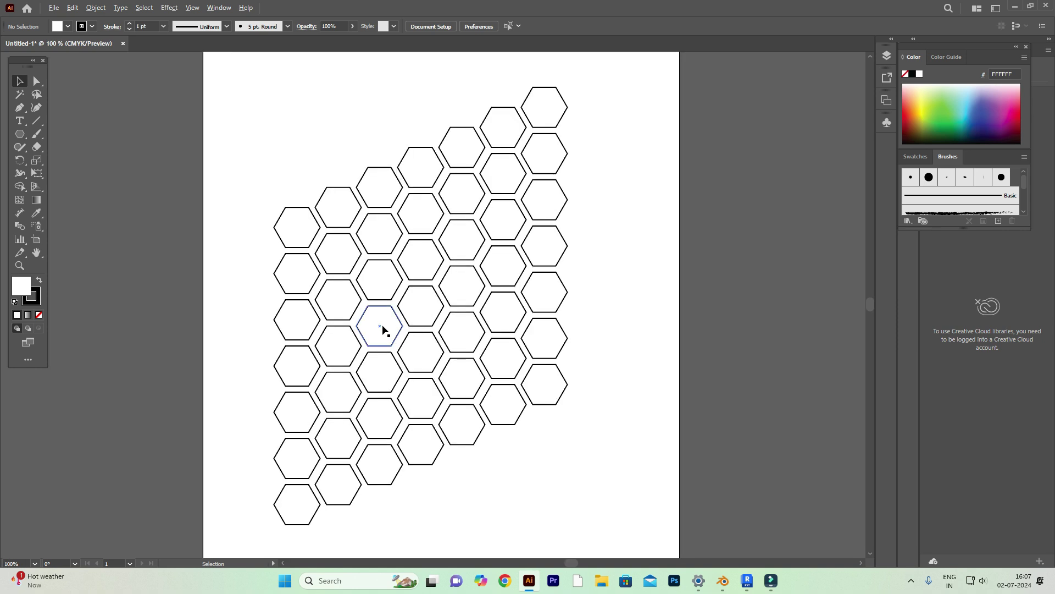
pyautogui.scroll(1, 382, 331)
pyautogui.scroll(1, 383, 330)
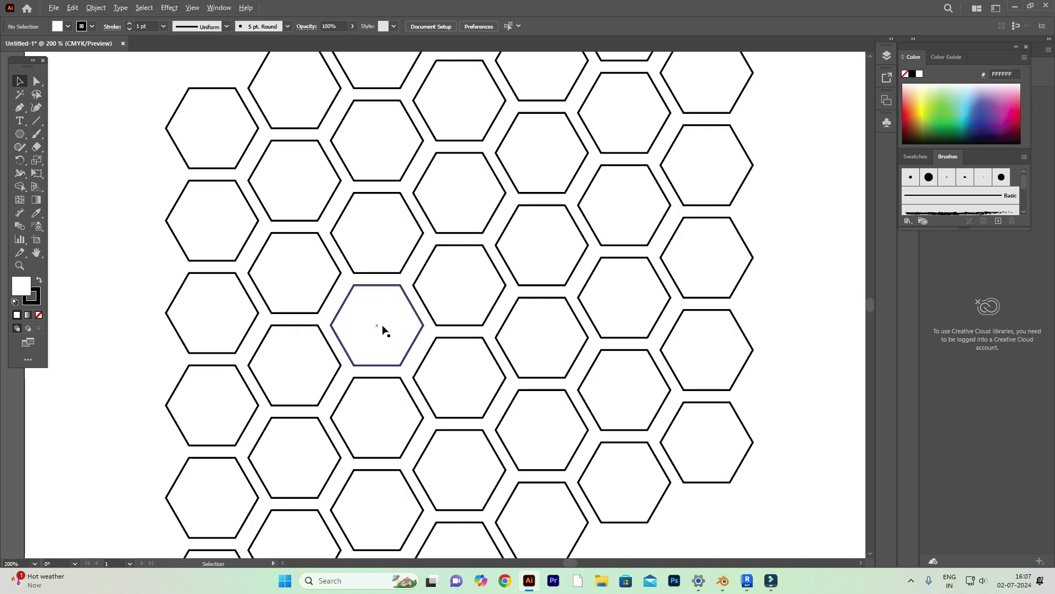
pyautogui.scroll(3, 384, 330)
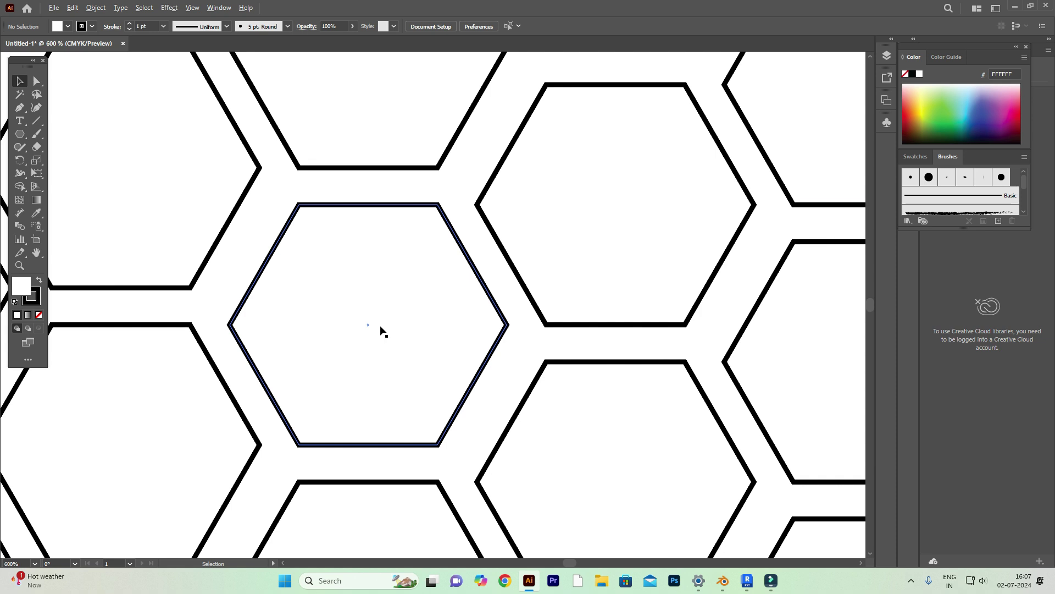
pyautogui.scroll(-3, 344, 319)
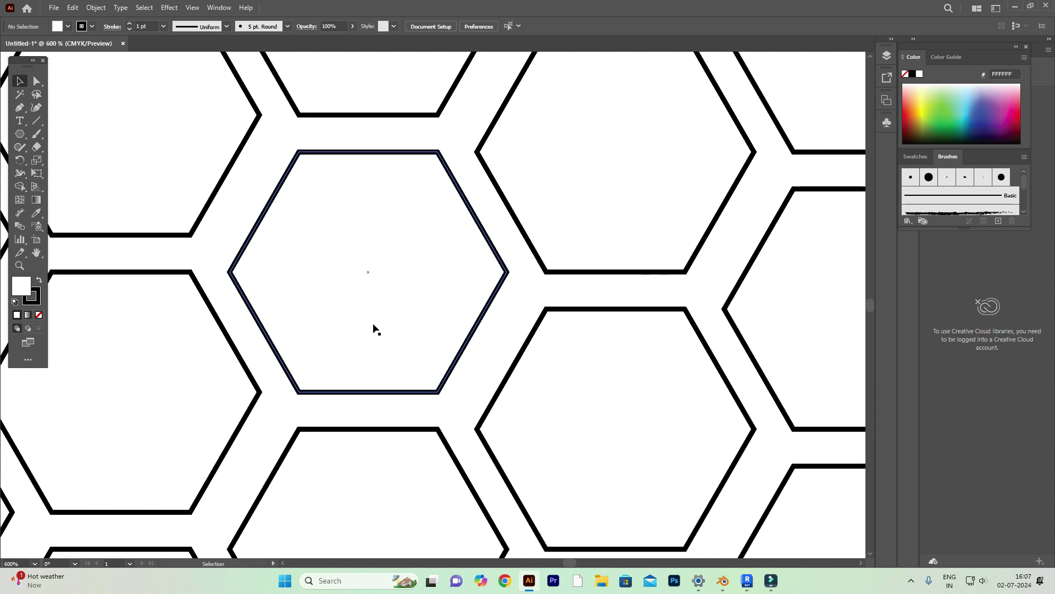
pyautogui.scroll(15, 374, 327)
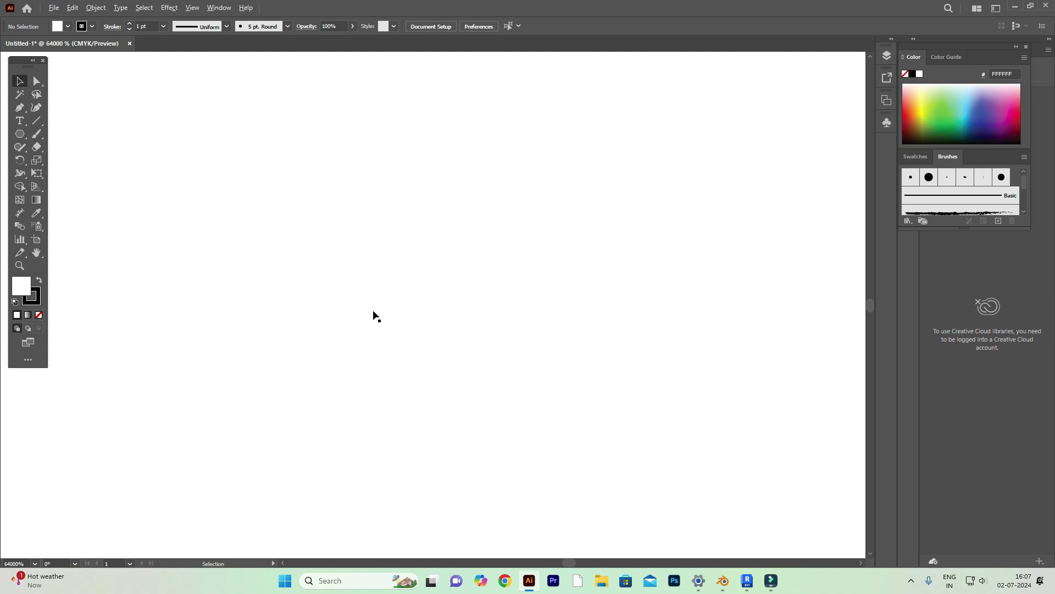
pyautogui.scroll(-20, 373, 316)
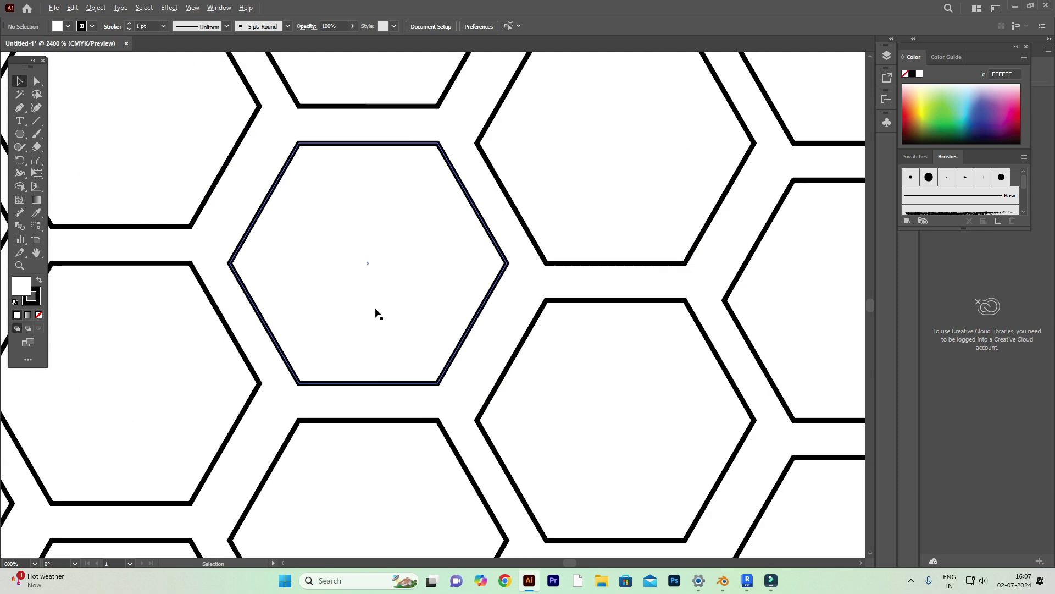
pyautogui.scroll(-1, 377, 313)
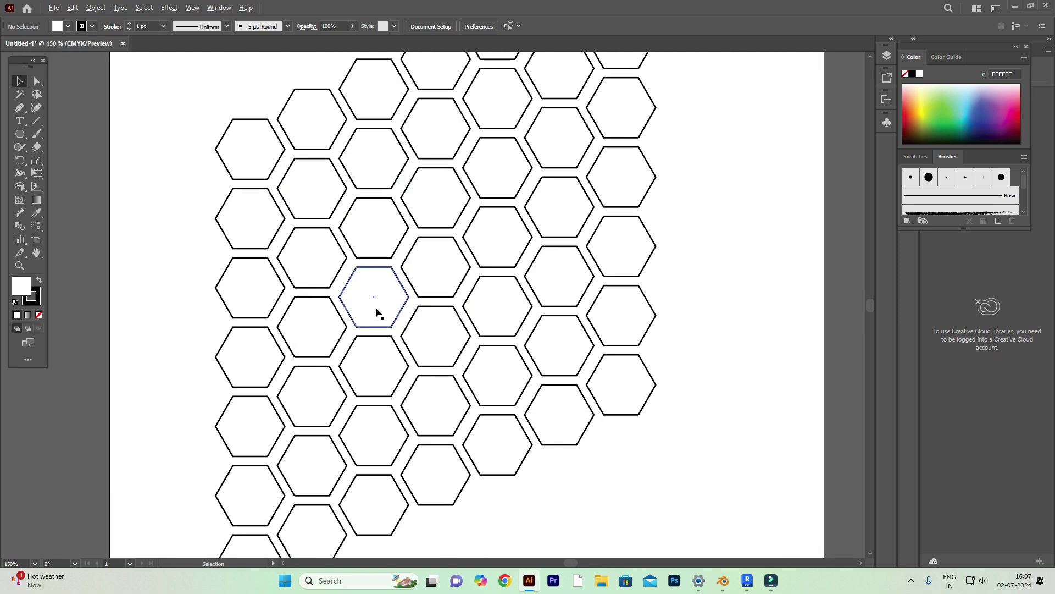
pyautogui.scroll(3, 378, 312)
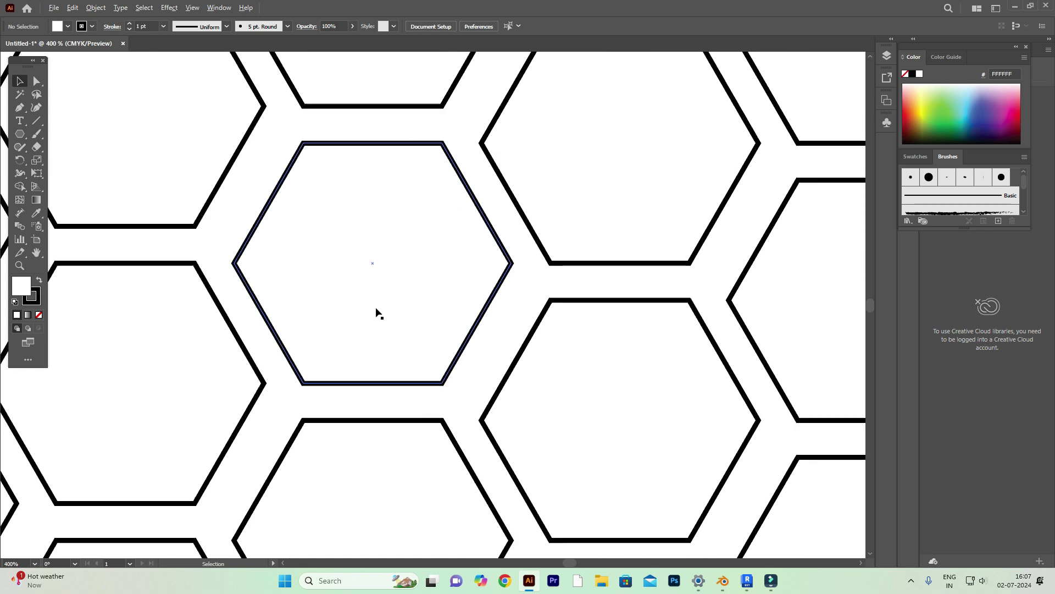
pyautogui.scroll(3, 377, 312)
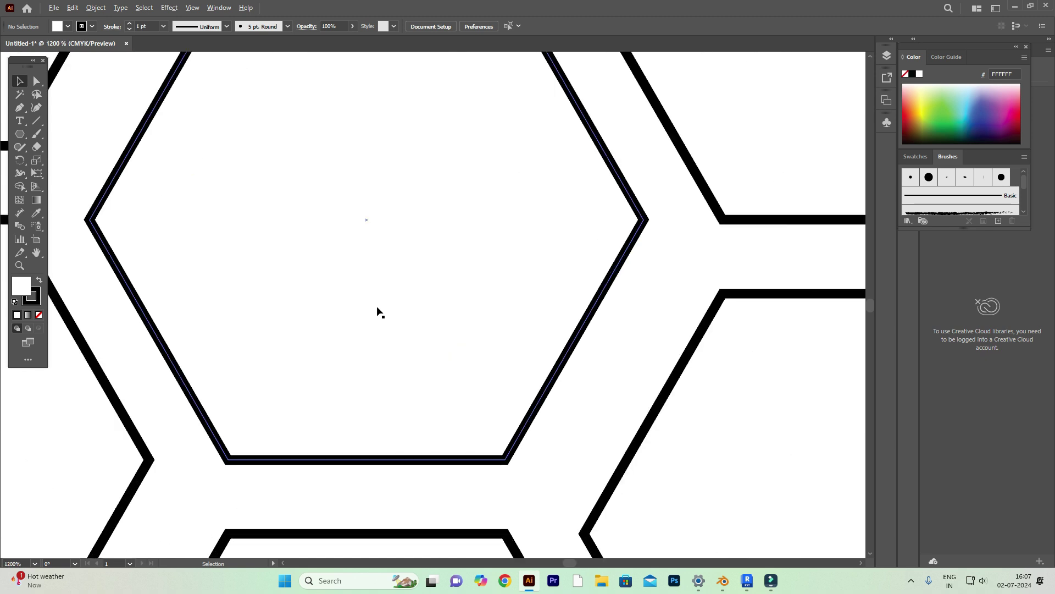
pyautogui.scroll(-3, 379, 313)
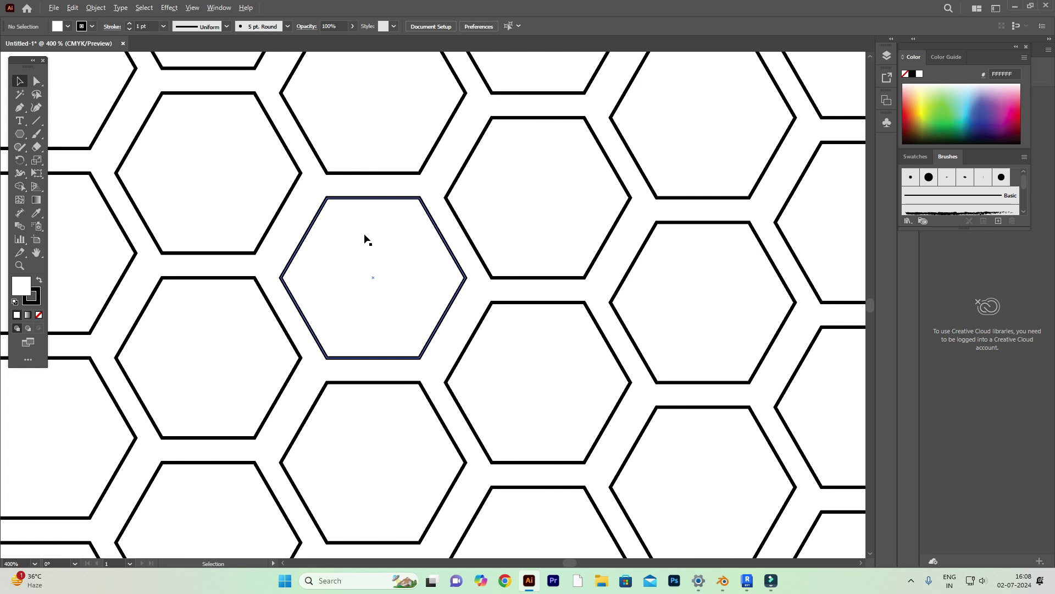
pyautogui.scroll(-3, 366, 241)
pyautogui.scroll(3, 407, 231)
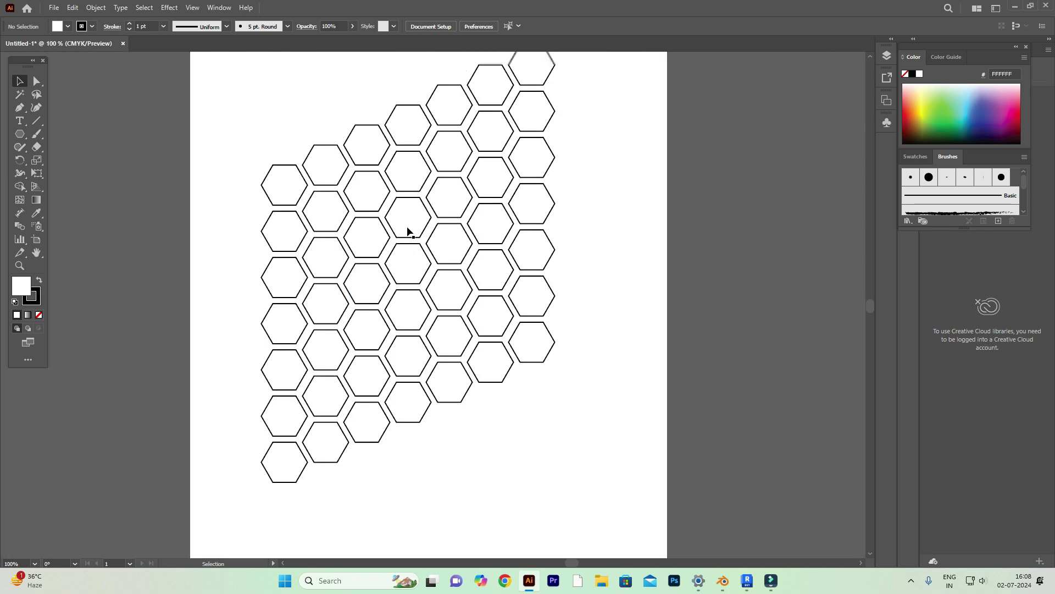
pyautogui.click(296, 208)
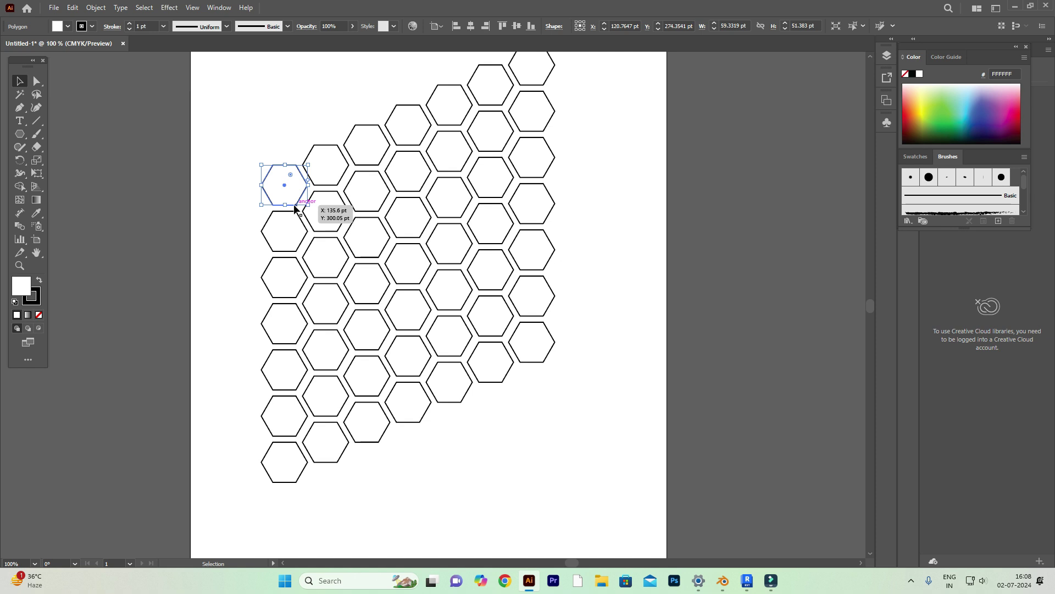
pyautogui.keyDown('shift'); pyautogui.click(368, 165); pyautogui.keyUp('shift')
pyautogui.keyDown('shift'); pyautogui.click(450, 125); pyautogui.keyUp('shift')
pyautogui.scroll(1, 480, 167)
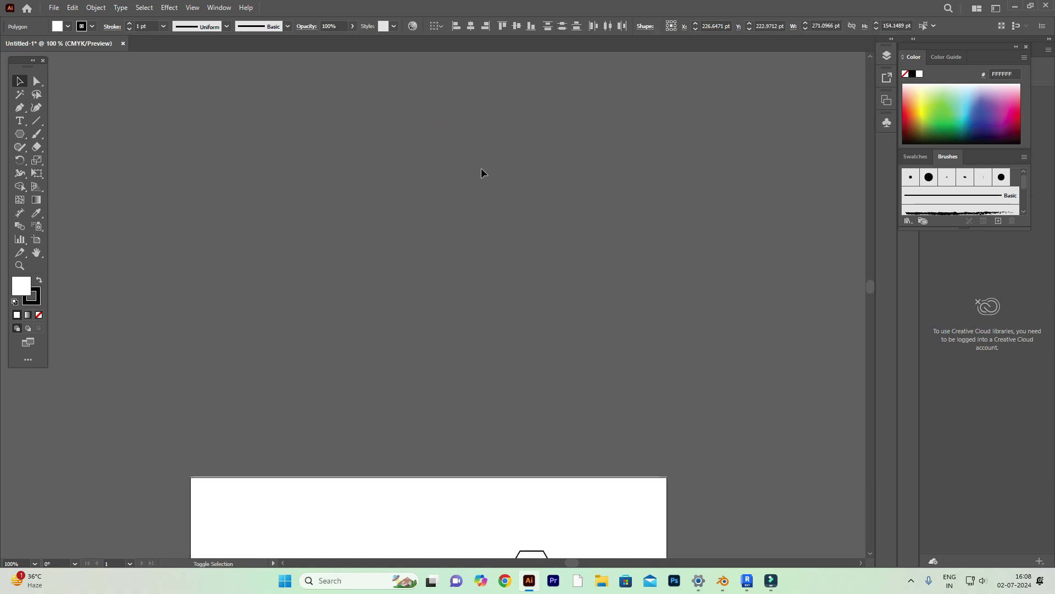
pyautogui.scroll(-3, 480, 167)
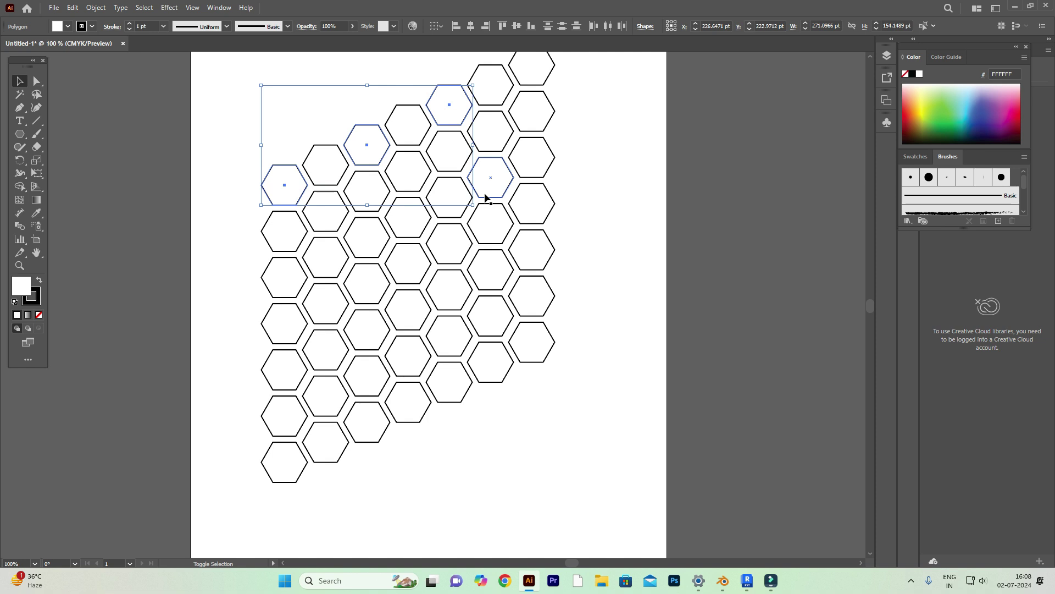
pyautogui.scroll(1, 485, 197)
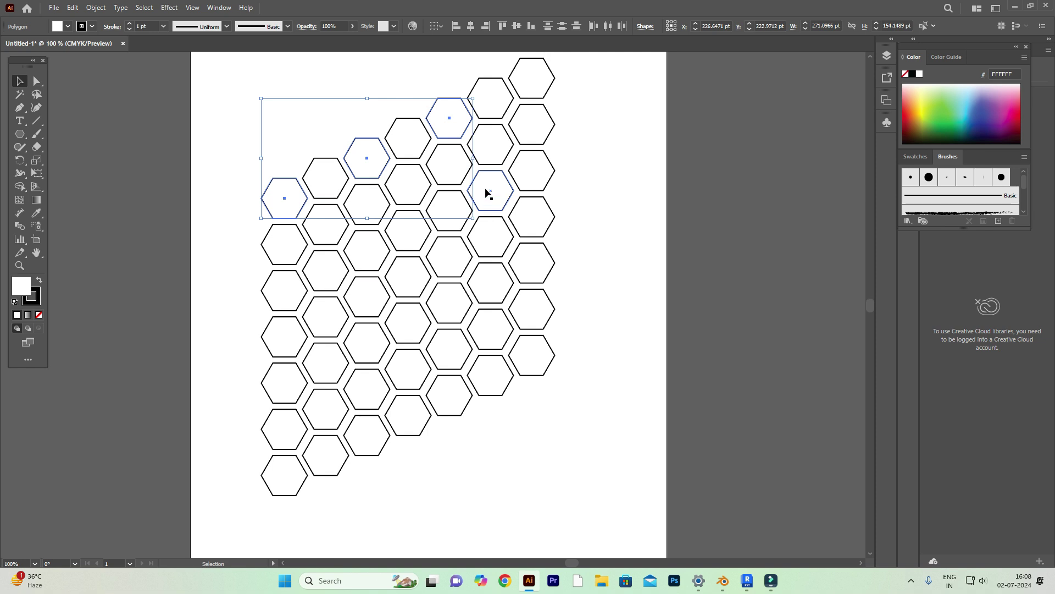
pyautogui.keyDown('shift'); pyautogui.click(494, 118); pyautogui.keyUp('shift')
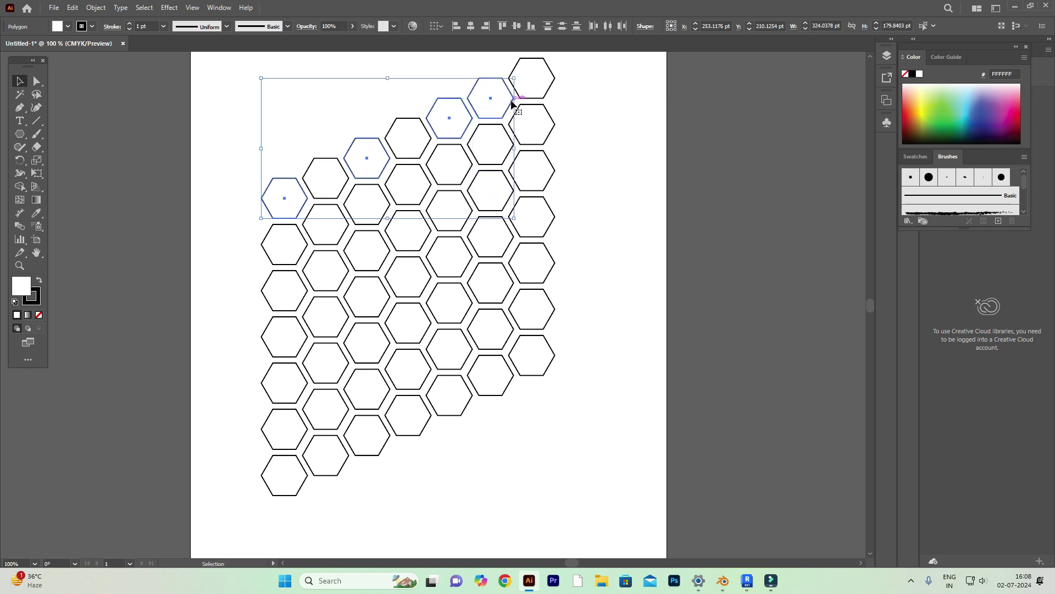
pyautogui.click(511, 101)
pyautogui.click(558, 105)
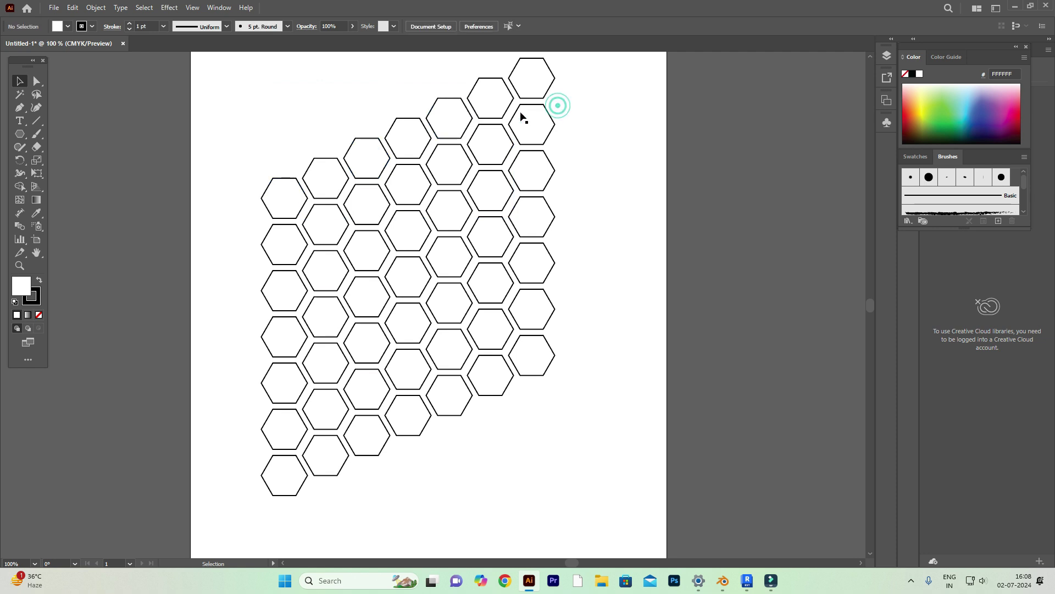
# Select the first column's top hexagon and the third hexagons of columns three and five, and fill them with dark red 9E4C4C
pyautogui.click(287, 216)
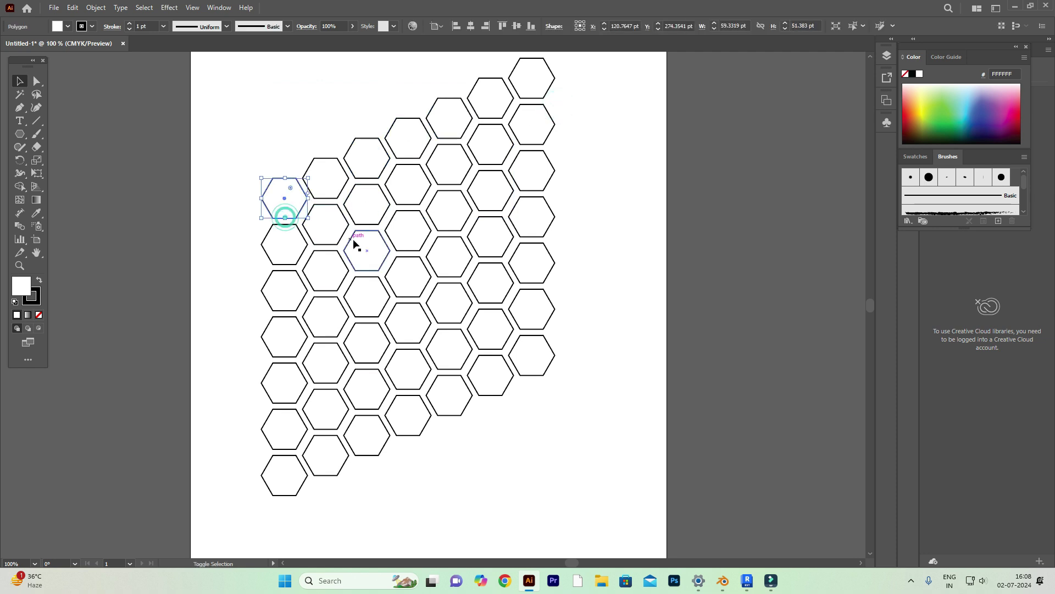
pyautogui.keyDown('shift'); pyautogui.click(378, 267); pyautogui.keyUp('shift')
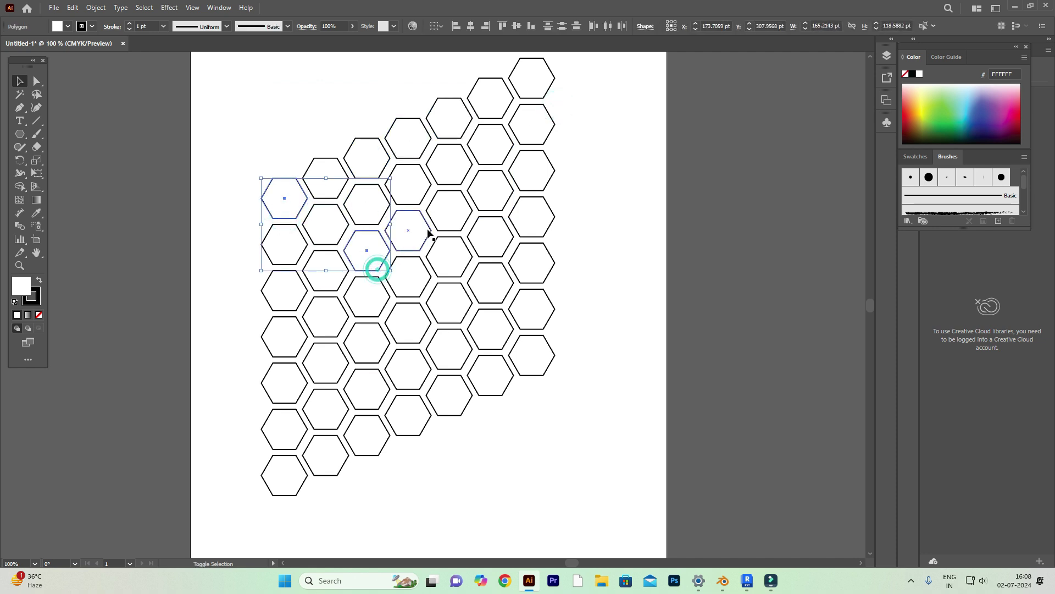
pyautogui.keyDown('shift'); pyautogui.click(452, 192); pyautogui.keyUp('shift')
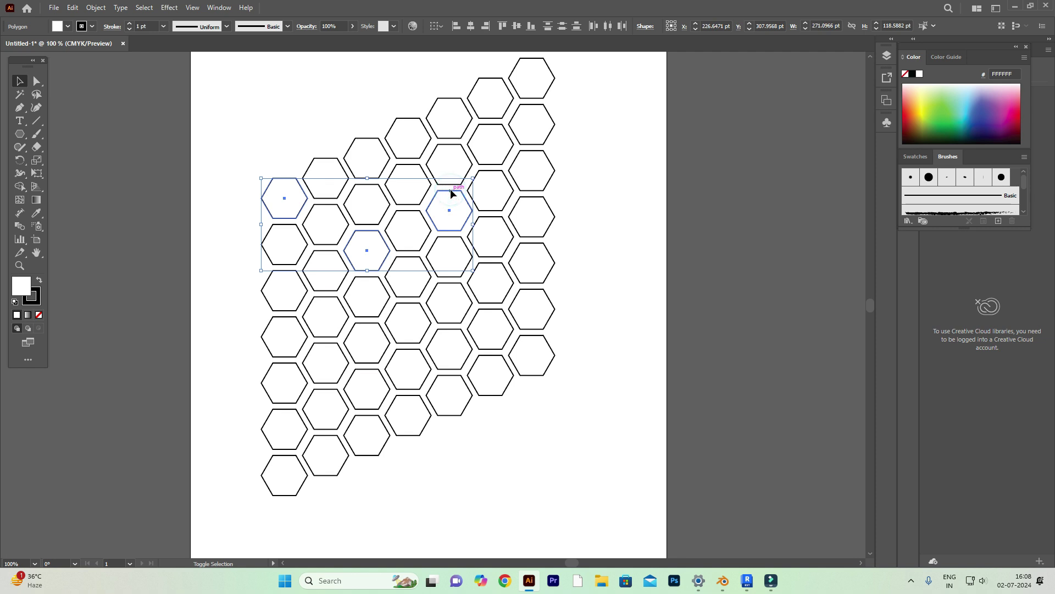
pyautogui.keyDown('shift'); pyautogui.click(446, 272); pyautogui.keyUp('shift')
pyautogui.doubleClick(18, 290)
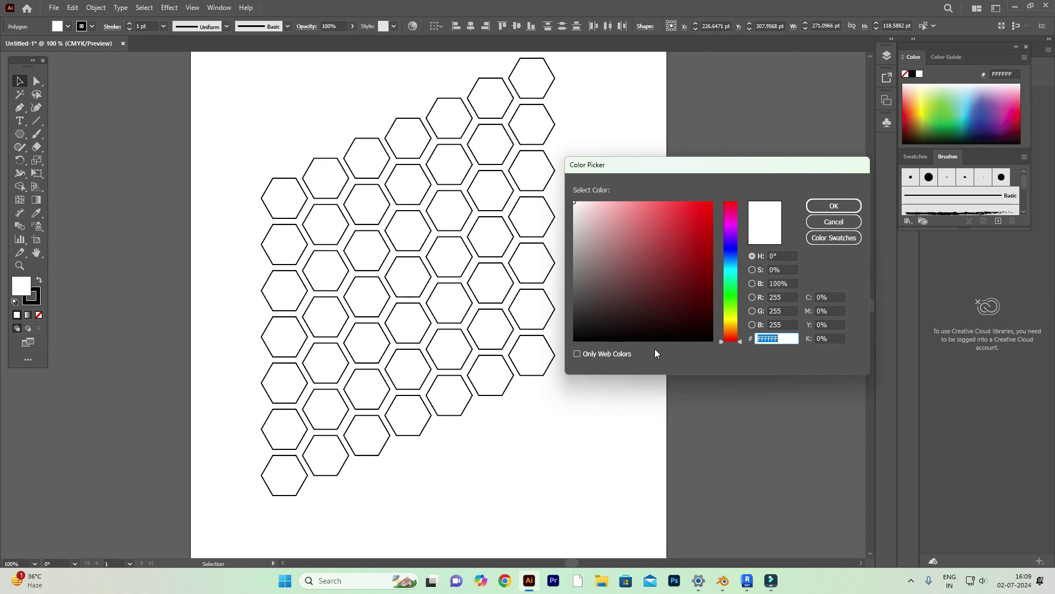
pyautogui.moveTo(650, 267); pyautogui.dragTo(646, 254)
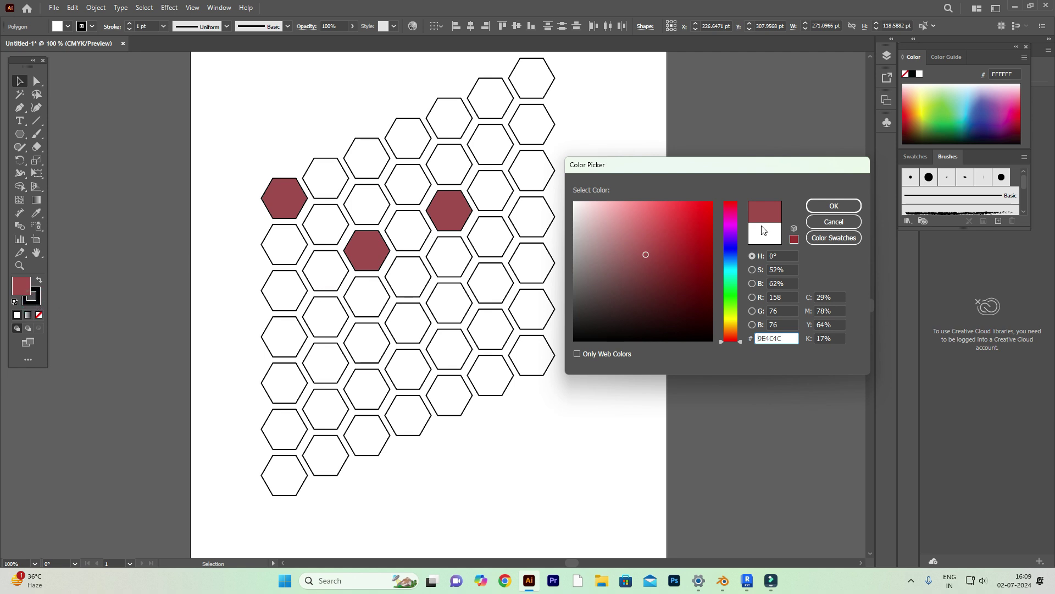
pyautogui.click(834, 207)
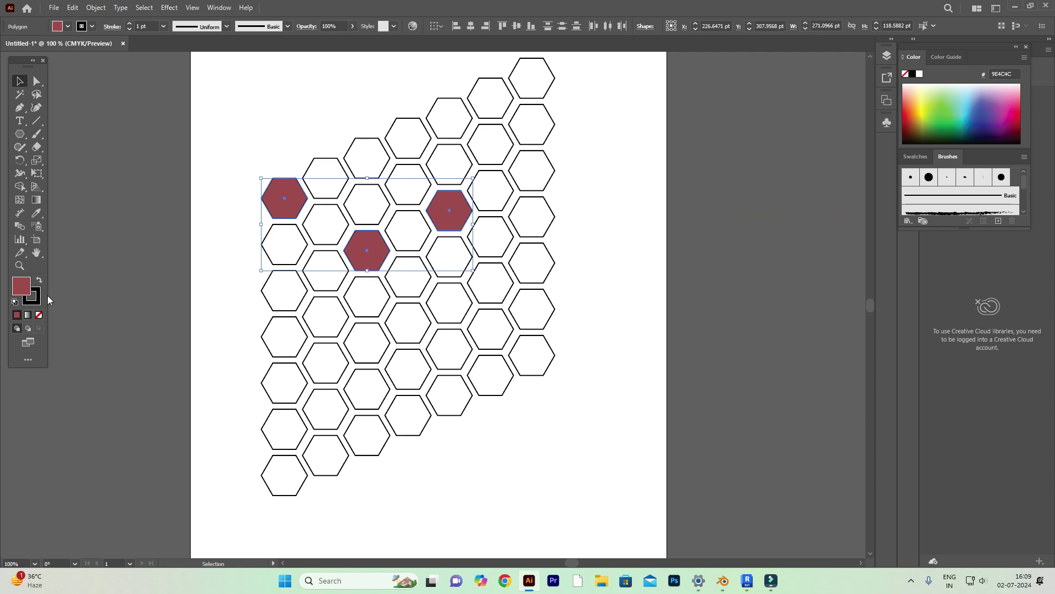
# Add the fourth hexagons of columns two, three and four to the selection, set the stroke of all six to yellow B2A822, and deselect them
pyautogui.click(36, 305)
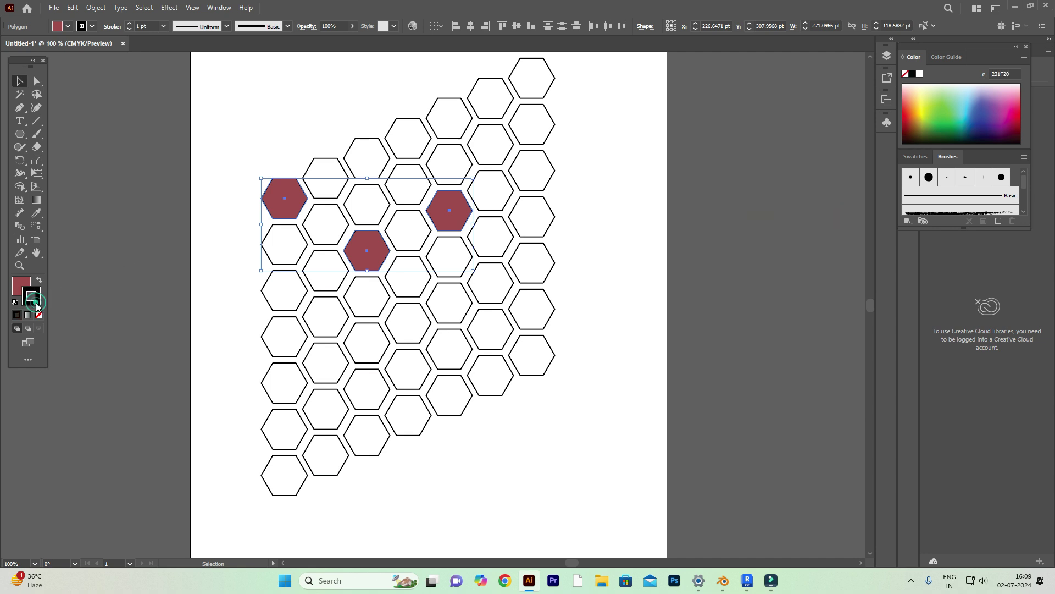
pyautogui.keyDown('shift'); pyautogui.click(313, 304); pyautogui.keyUp('shift')
pyautogui.keyDown('shift'); pyautogui.click(390, 297); pyautogui.keyUp('shift')
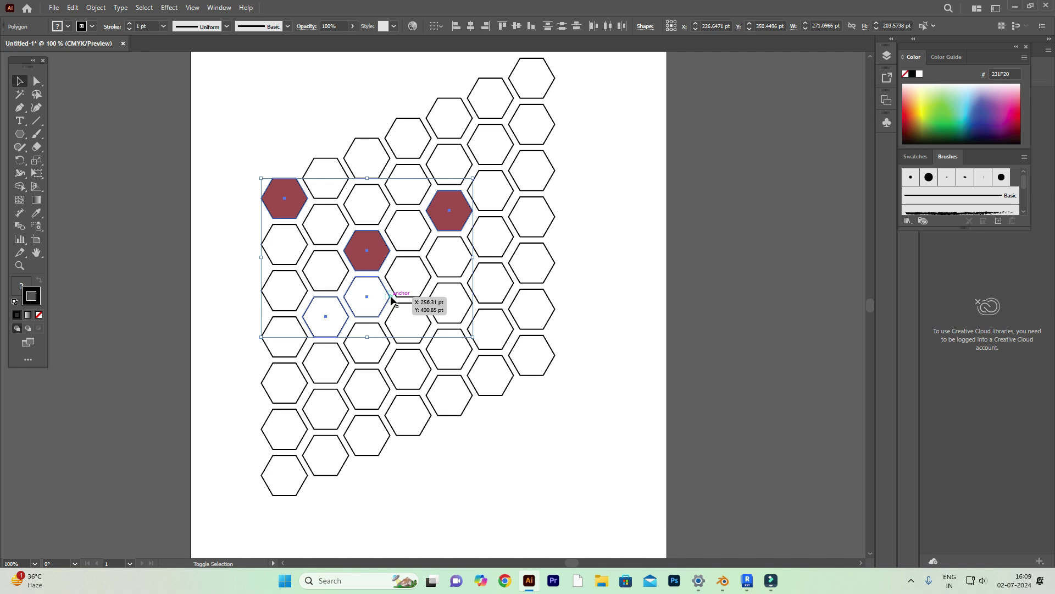
pyautogui.keyDown('shift'); pyautogui.click(396, 293); pyautogui.keyUp('shift')
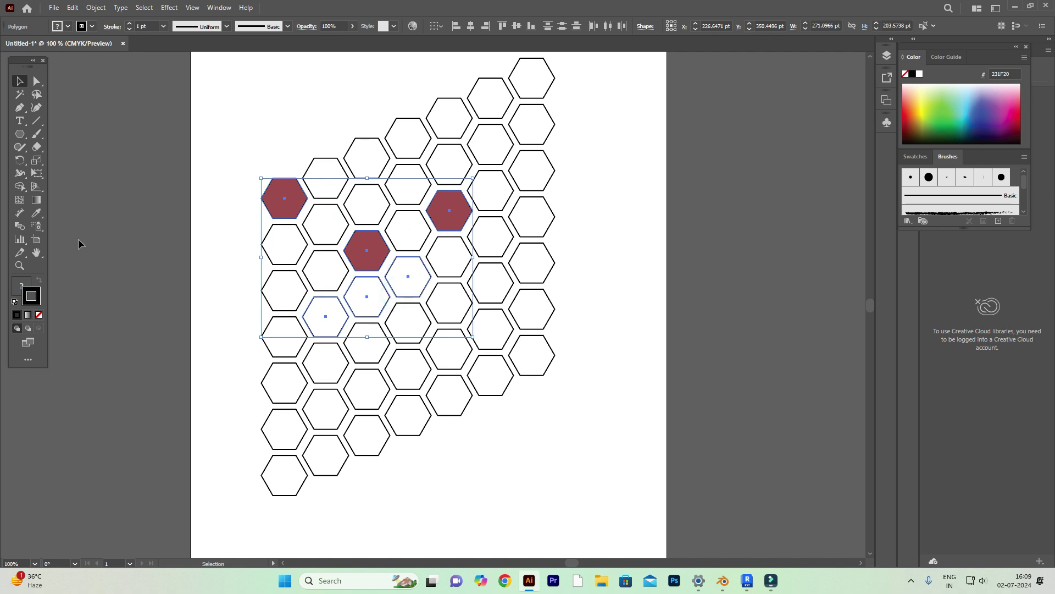
pyautogui.doubleClick(36, 303)
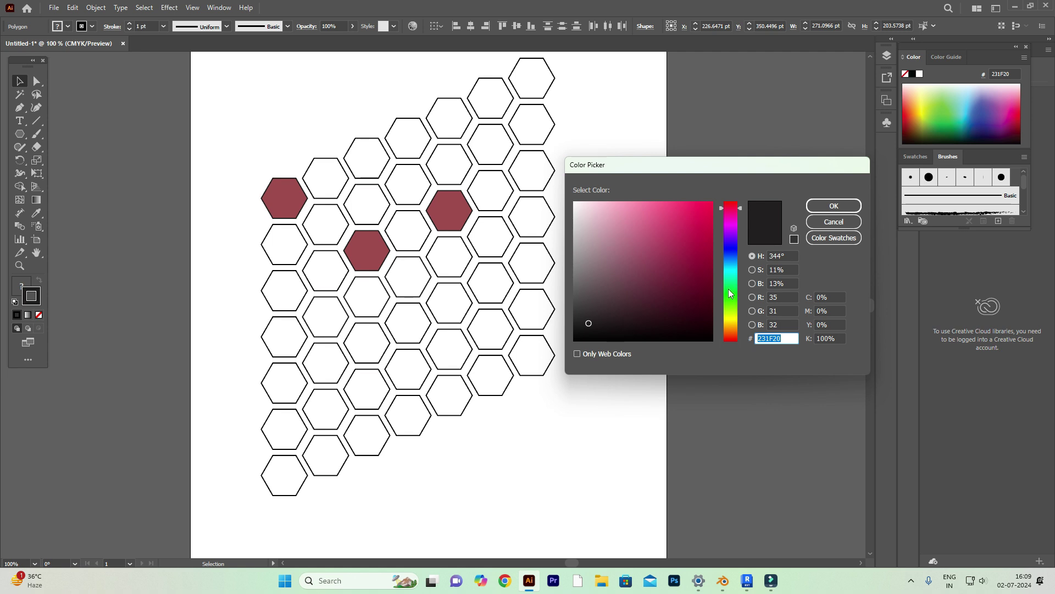
pyautogui.click(731, 253)
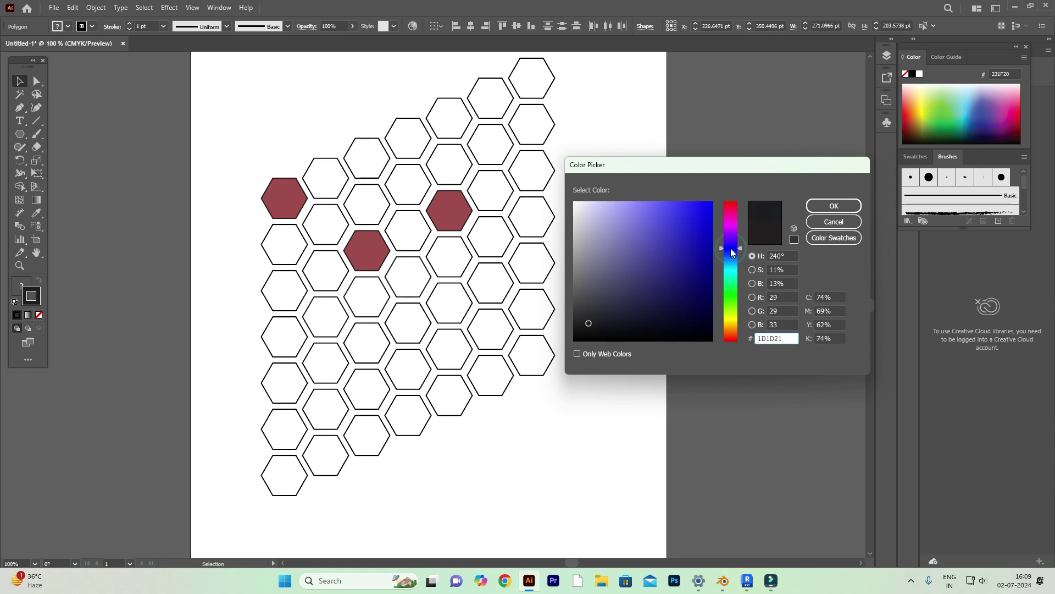
pyautogui.click(732, 245)
pyautogui.click(688, 242)
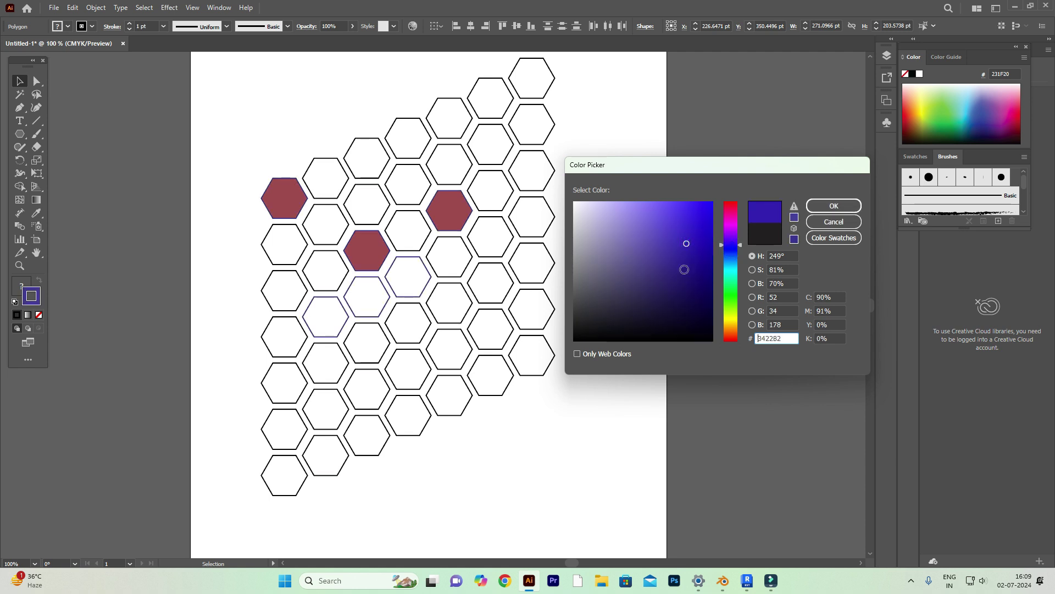
pyautogui.click(732, 320)
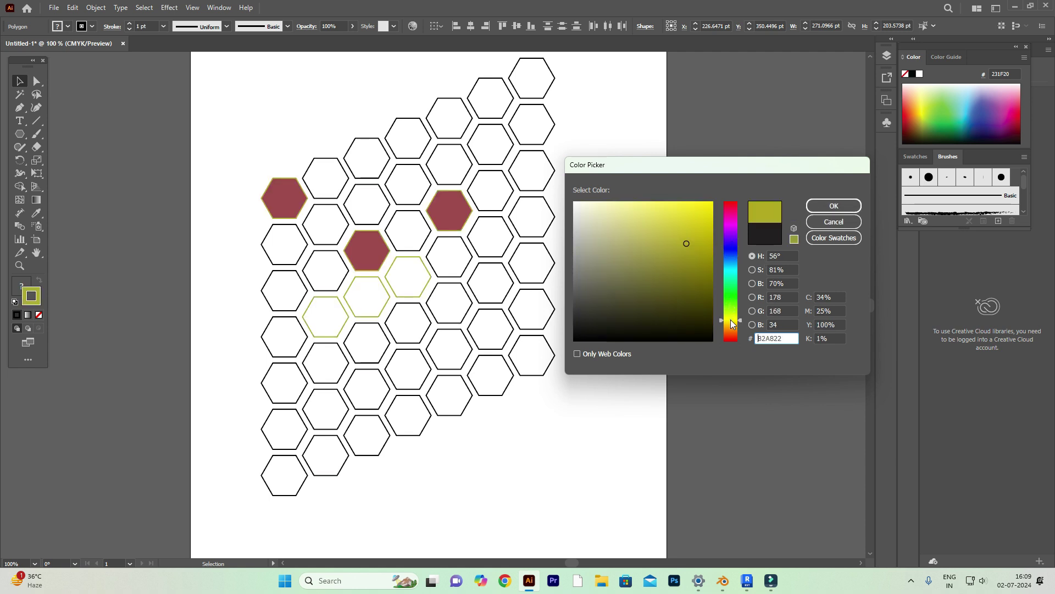
pyautogui.click(835, 207)
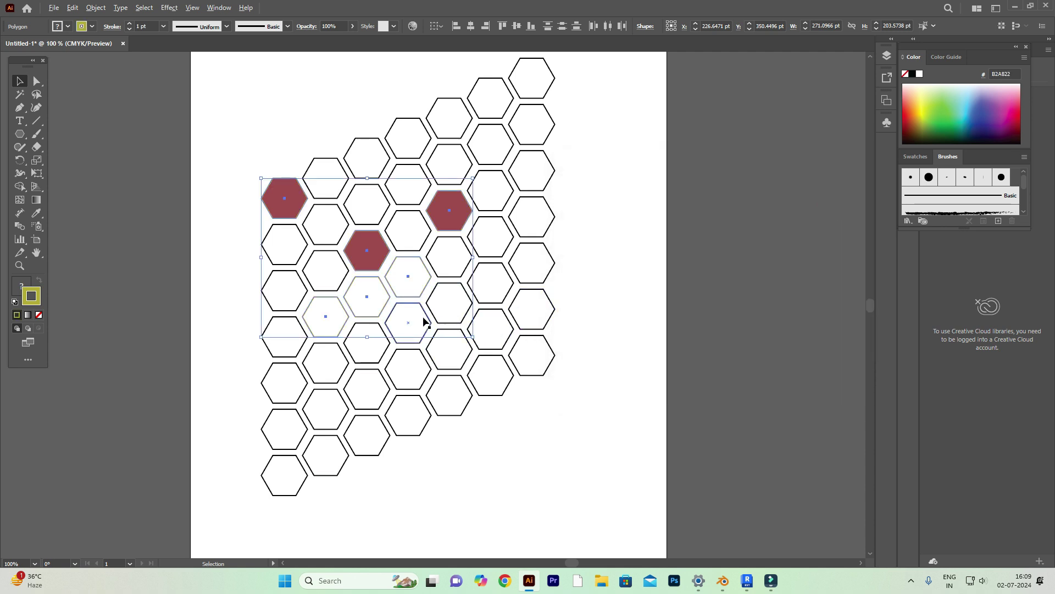
pyautogui.scroll(2, 423, 322)
pyautogui.scroll(-1, 526, 303)
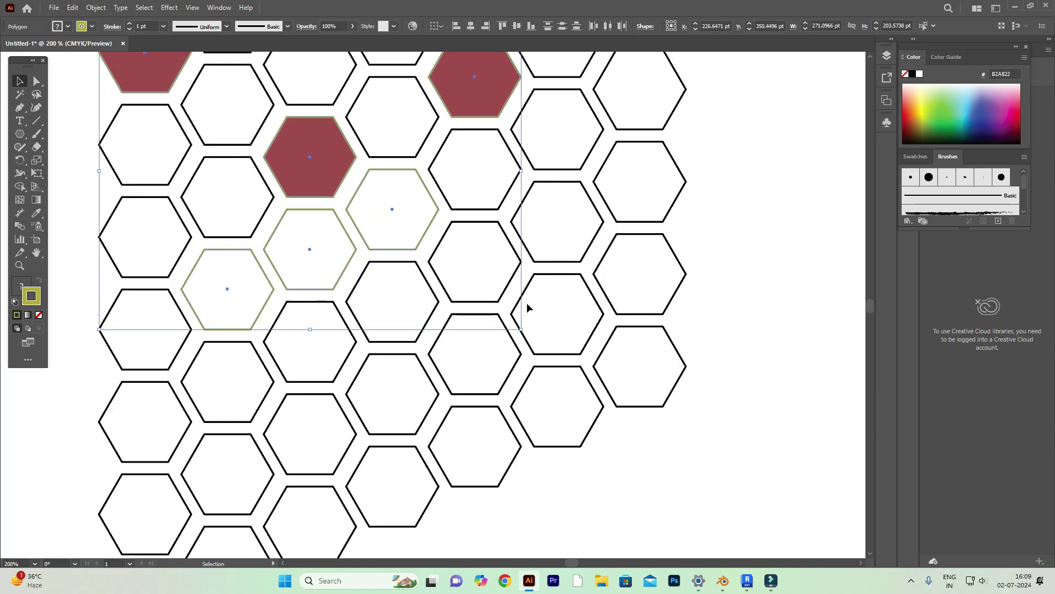
pyautogui.click(778, 269)
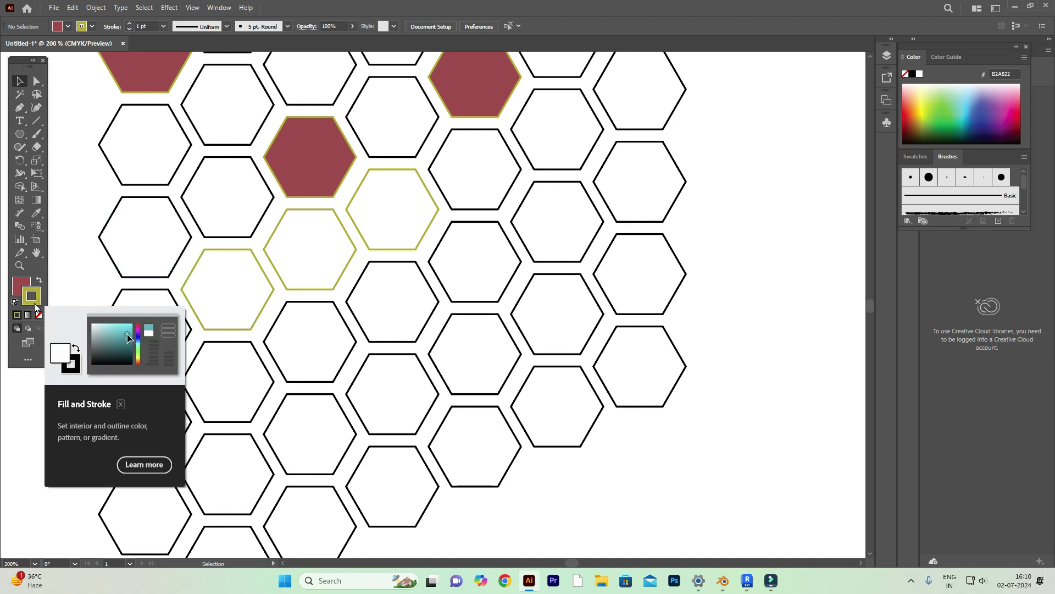
# Open the list of shape-drawing tools grouped with the Polygon tool
pyautogui.scroll(-4, 413, 270)
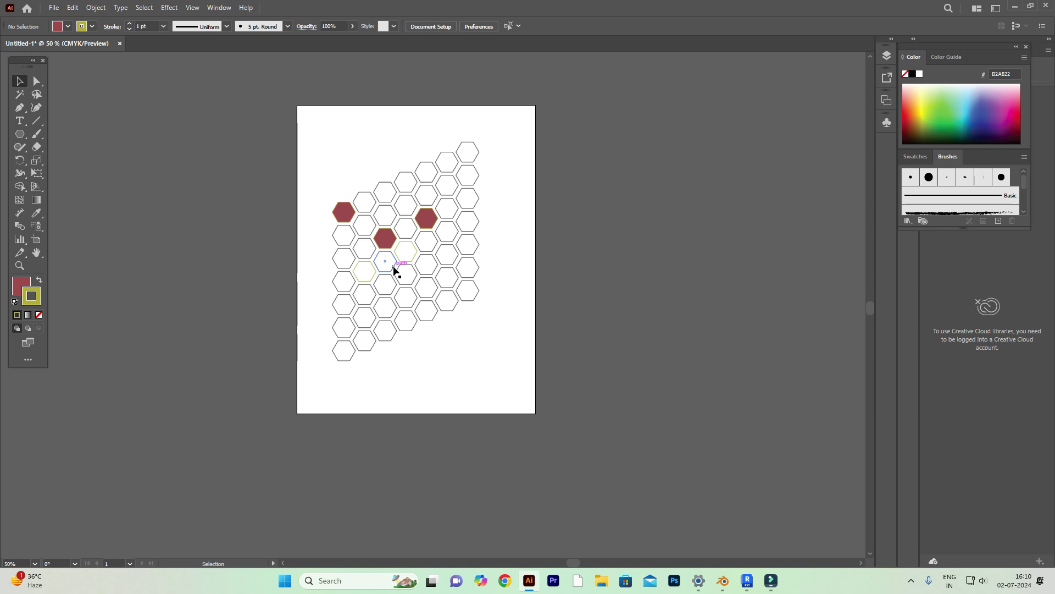
pyautogui.click(27, 137)
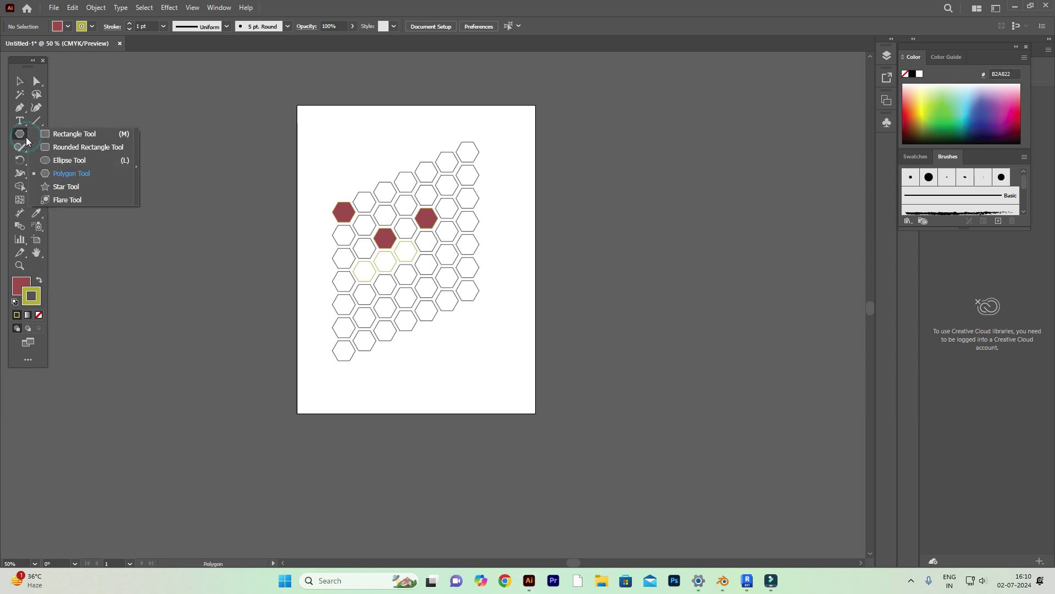